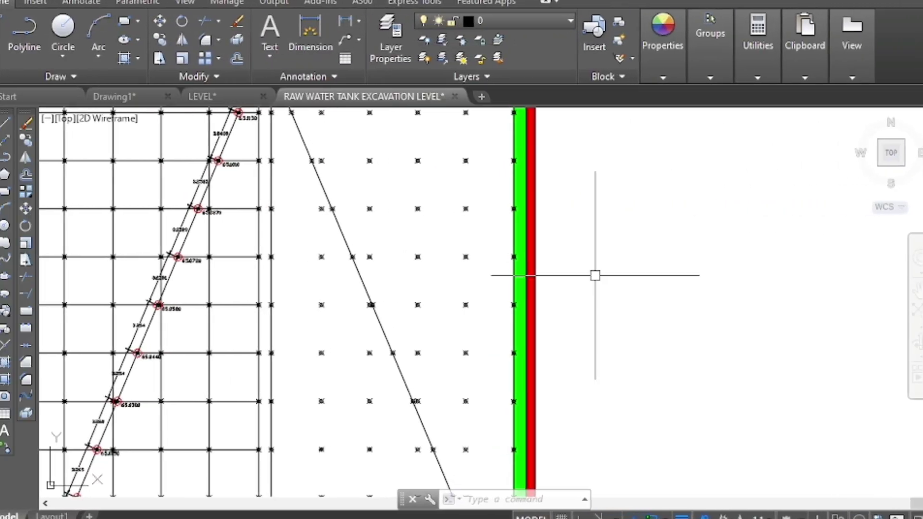
Step: Zoom around the RAW WATER TANK EXCAVATION LEVEL drawing to view the tank grid
{"action": "scroll", "coordinate": [630, 274], "scroll_direction": "down", "scroll_amount": 3}
{"action": "scroll", "coordinate": [453, 200], "scroll_direction": "up", "scroll_amount": 2}
Step: Zoom around the tank grid to inspect the elevation labels and sloped lines
{"action": "scroll", "coordinate": [487, 165], "scroll_direction": "up", "scroll_amount": 2}
{"action": "scroll", "coordinate": [487, 164], "scroll_direction": "up", "scroll_amount": 2}
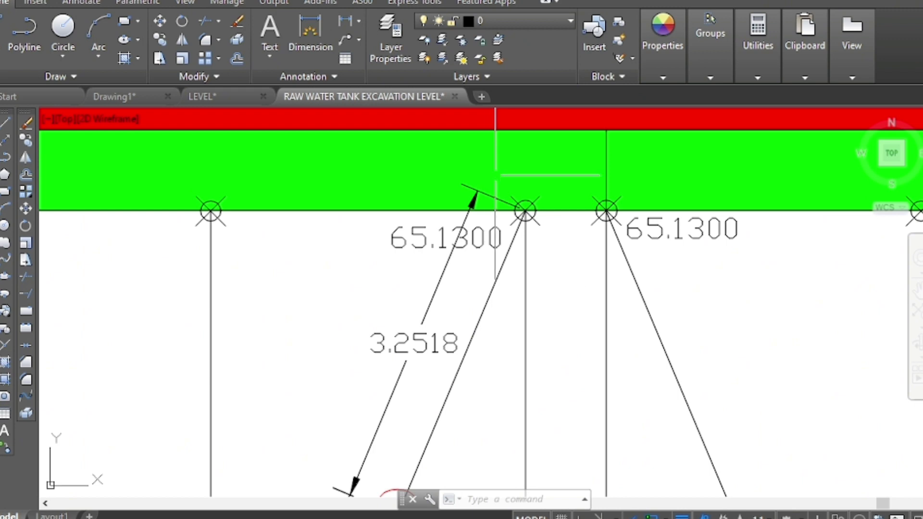
{"action": "scroll", "coordinate": [528, 209], "scroll_direction": "down", "scroll_amount": 3}
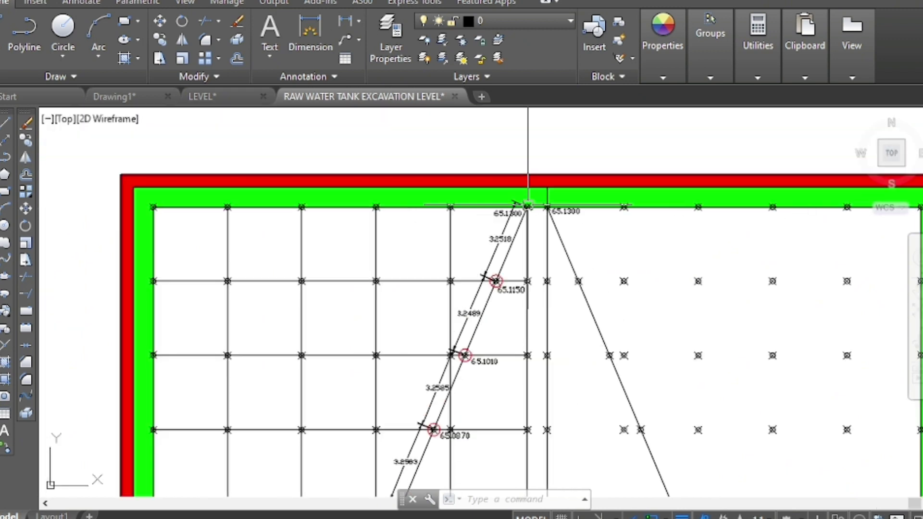
{"action": "scroll", "coordinate": [528, 209], "scroll_direction": "down", "scroll_amount": 2}
{"action": "scroll", "coordinate": [524, 225], "scroll_direction": "down", "scroll_amount": 4}
{"action": "scroll", "coordinate": [443, 392], "scroll_direction": "up", "scroll_amount": 4}
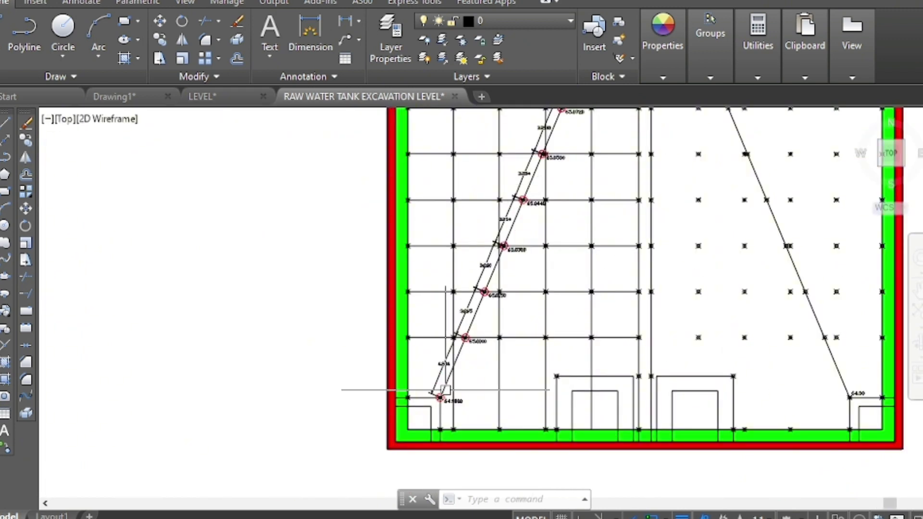
{"action": "scroll", "coordinate": [445, 391], "scroll_direction": "up", "scroll_amount": 6}
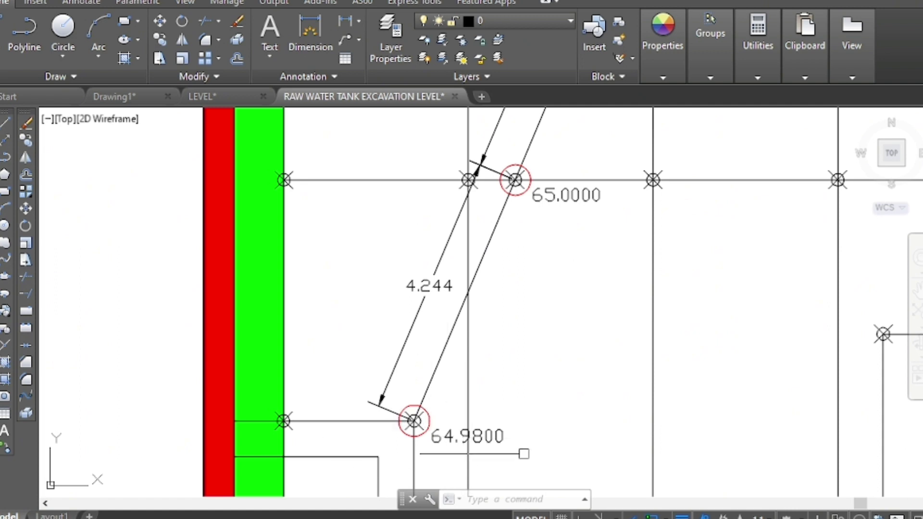
{"action": "scroll", "coordinate": [480, 385], "scroll_direction": "down", "scroll_amount": 2}
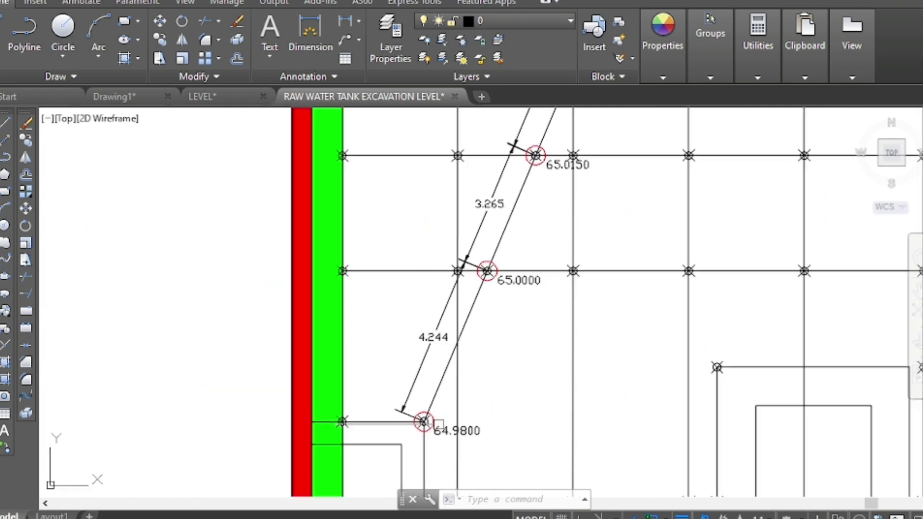
{"action": "scroll", "coordinate": [447, 356], "scroll_direction": "down", "scroll_amount": 2}
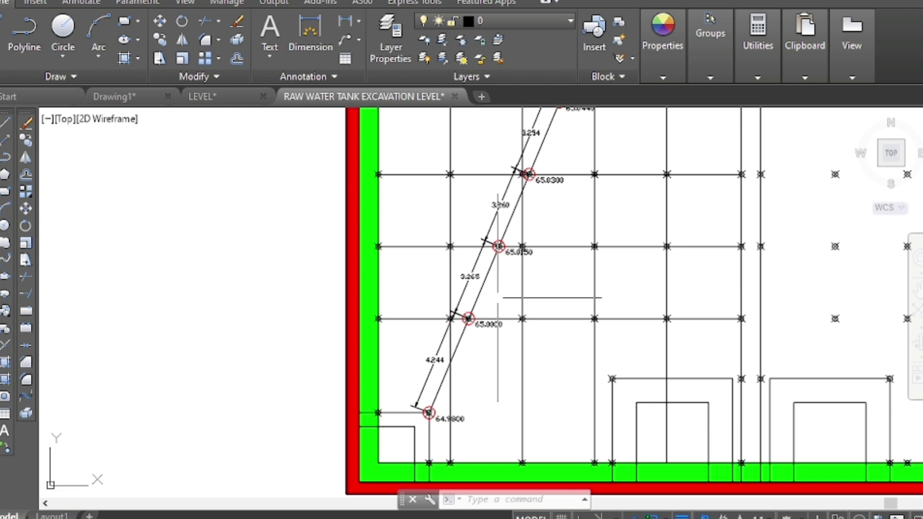
{"action": "scroll", "coordinate": [497, 298], "scroll_direction": "down", "scroll_amount": 3}
{"action": "scroll", "coordinate": [467, 284], "scroll_direction": "up", "scroll_amount": 3}
{"action": "scroll", "coordinate": [488, 313], "scroll_direction": "down", "scroll_amount": 3}
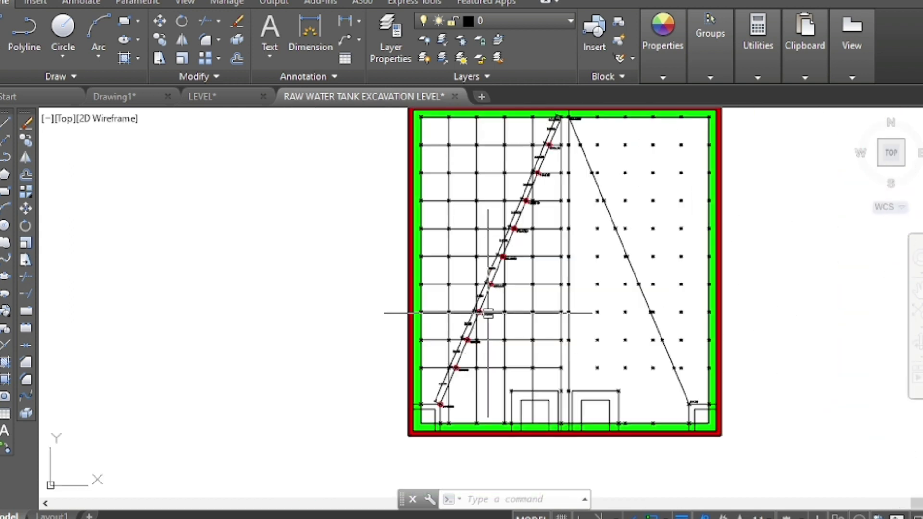
{"action": "scroll", "coordinate": [492, 118], "scroll_direction": "up", "scroll_amount": 5}
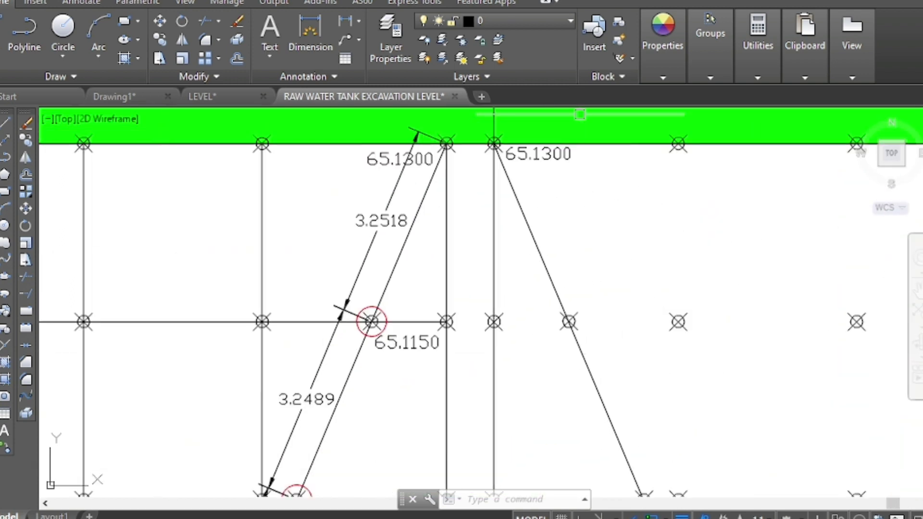
{"action": "scroll", "coordinate": [498, 130], "scroll_direction": "down", "scroll_amount": 4}
{"action": "scroll", "coordinate": [498, 141], "scroll_direction": "down", "scroll_amount": 2}
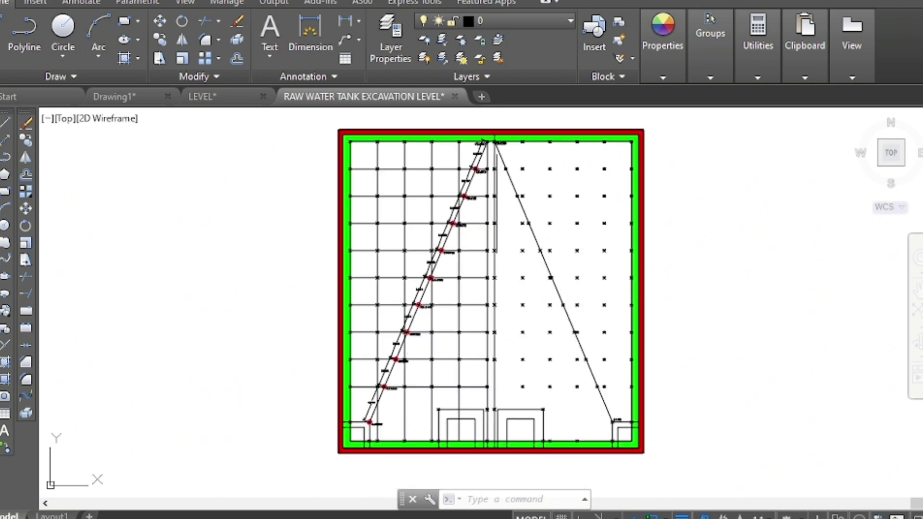
{"action": "scroll", "coordinate": [550, 268], "scroll_direction": "up", "scroll_amount": 2}
Step: Erase the right-hand diagonal polyline running from the top apex to the lower-right corner
{"action": "left_click", "coordinate": [539, 248]}
{"action": "scroll", "coordinate": [526, 221], "scroll_direction": "down", "scroll_amount": 2}
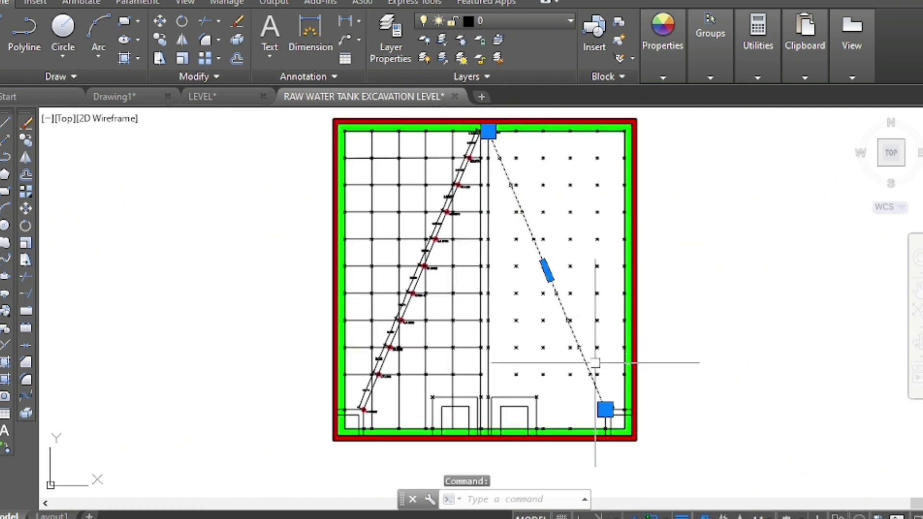
{"action": "key", "text": "Delete"}
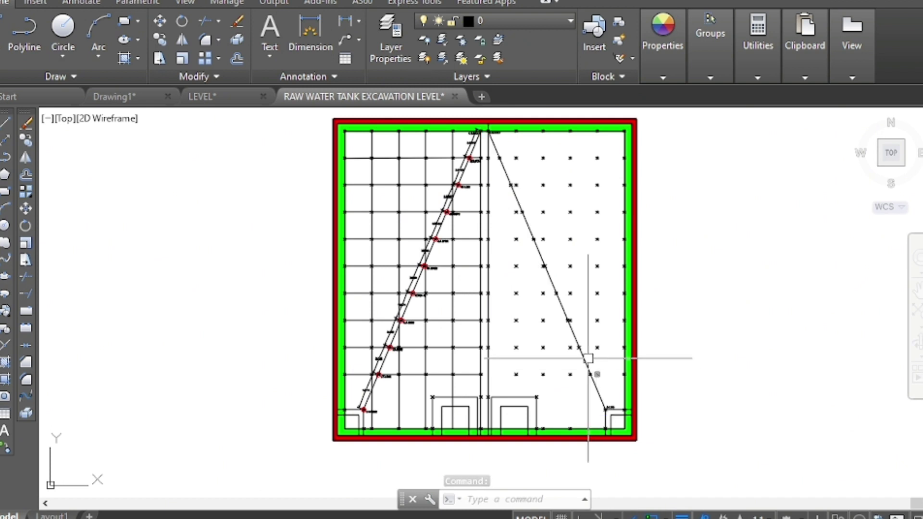
{"action": "key", "text": "Escape"}
{"action": "scroll", "coordinate": [496, 127], "scroll_direction": "up", "scroll_amount": 4}
{"action": "scroll", "coordinate": [503, 167], "scroll_direction": "up", "scroll_amount": 4}
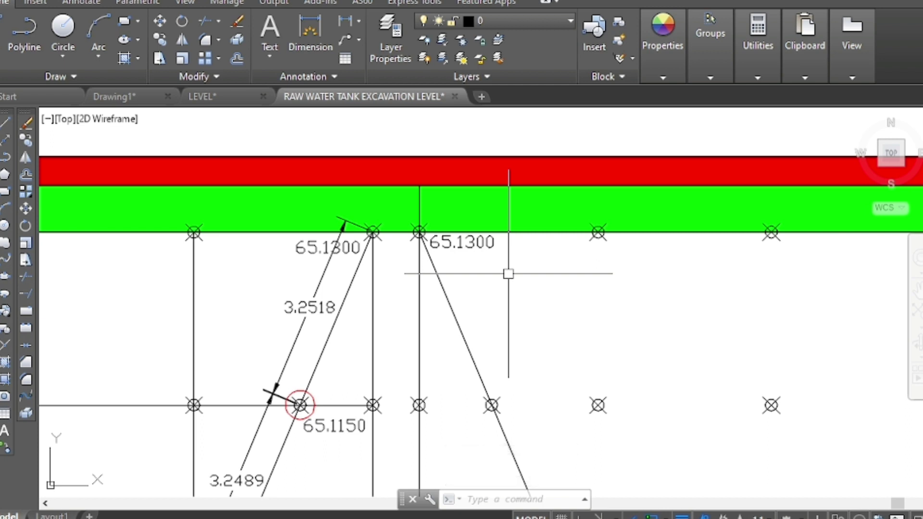
Step: Load 'Elevation interpolation by 3 Method EIP.VLX' from Downloads through APPLOAD
{"action": "type", "text": "a"}
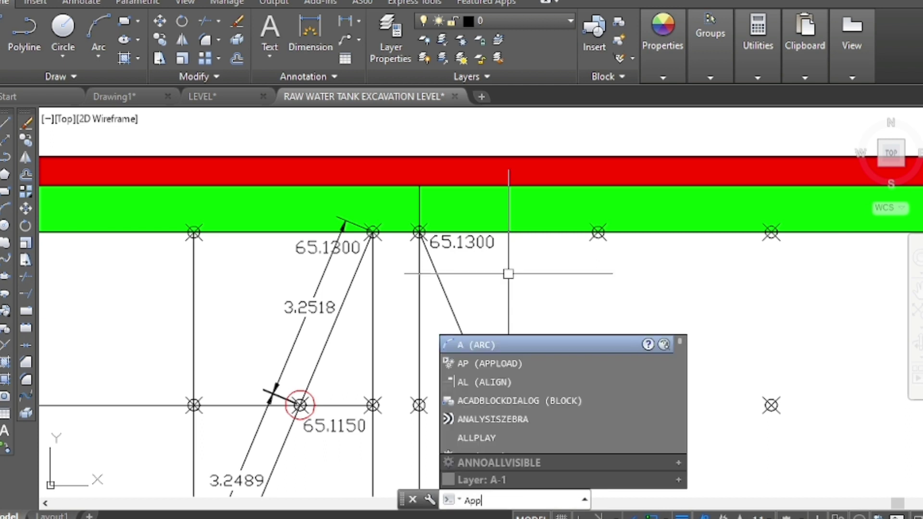
{"action": "key", "text": "Return"}
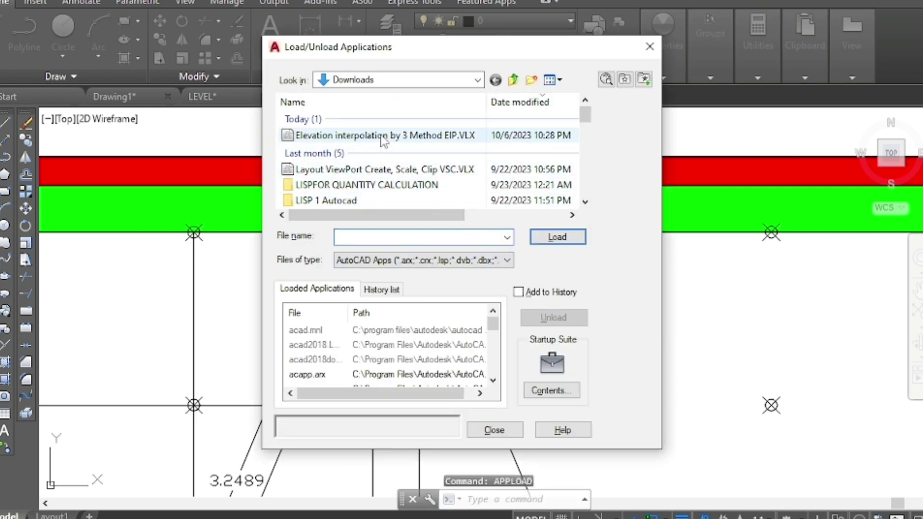
{"action": "double_click", "coordinate": [382, 135]}
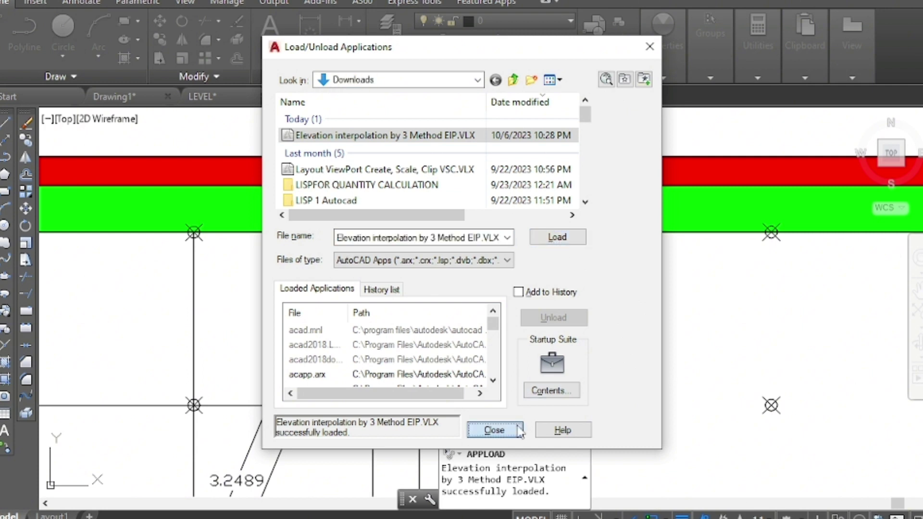
{"action": "left_click", "coordinate": [519, 430]}
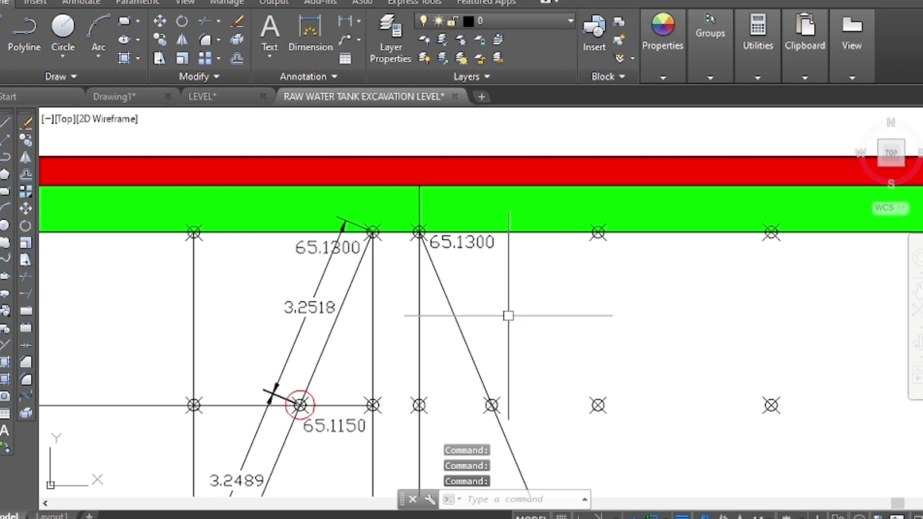
Step: Open the 65.1300 elevation text for editing and leave it unchanged
{"action": "scroll", "coordinate": [492, 250], "scroll_direction": "up", "scroll_amount": 4}
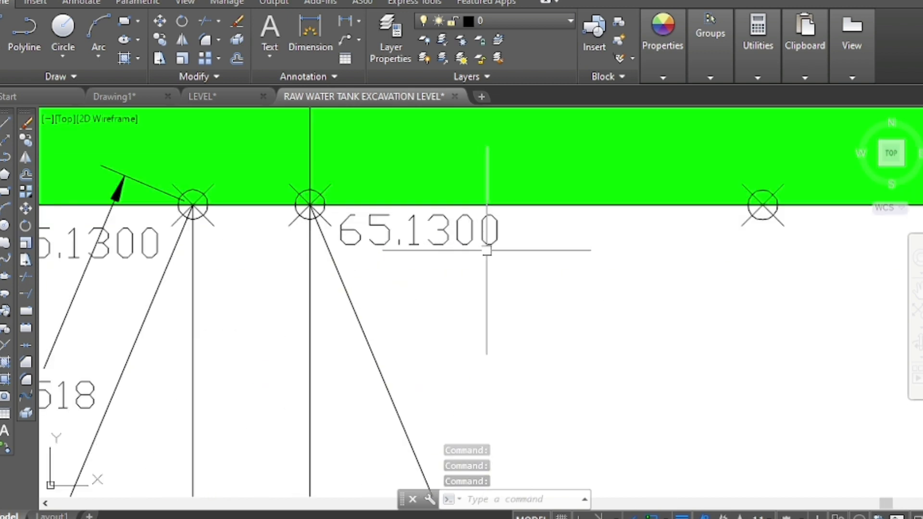
{"action": "left_click", "coordinate": [524, 261]}
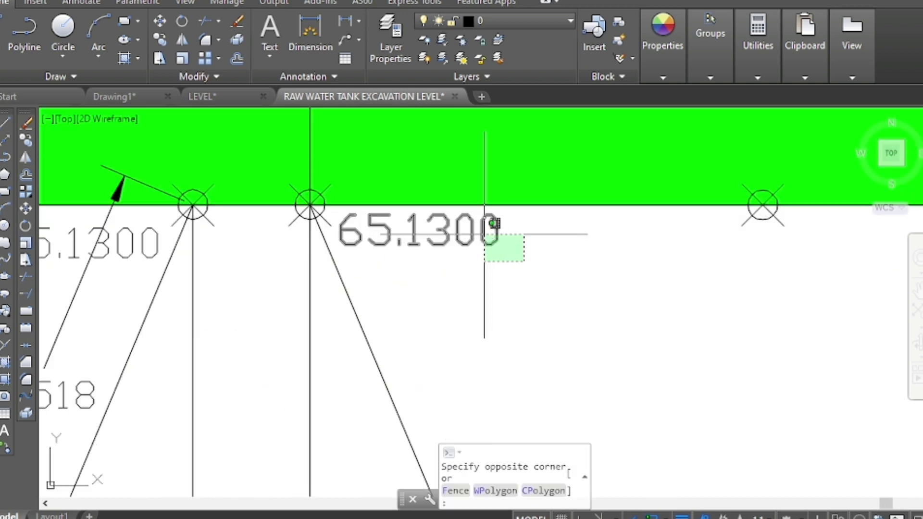
{"action": "key", "text": "Escape"}
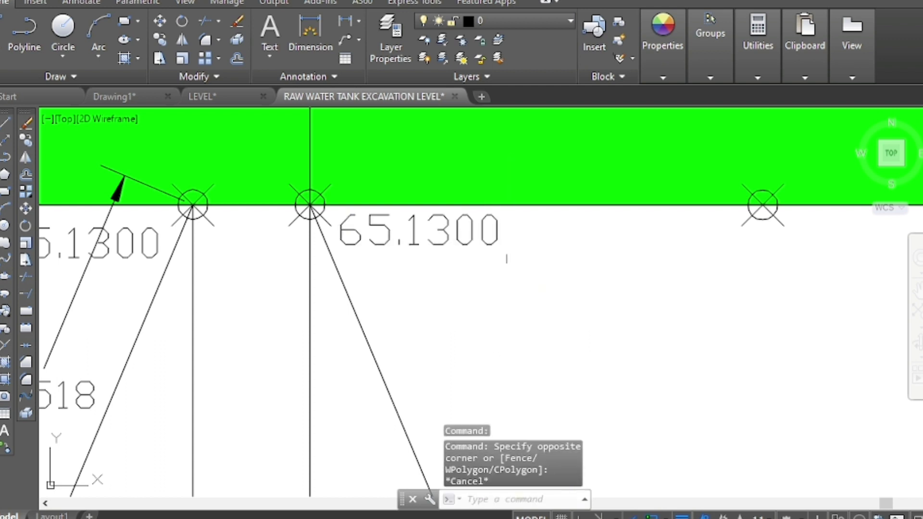
{"action": "double_click", "coordinate": [499, 236]}
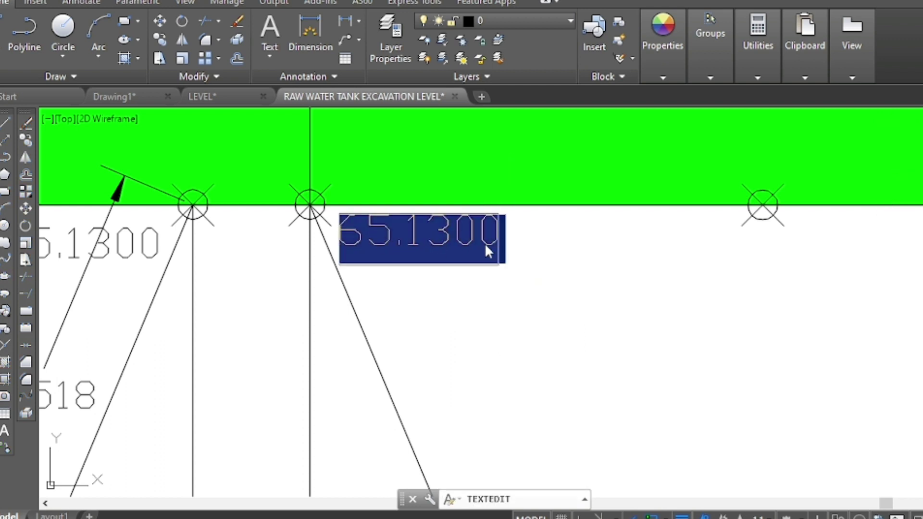
{"action": "key", "text": "Return"}
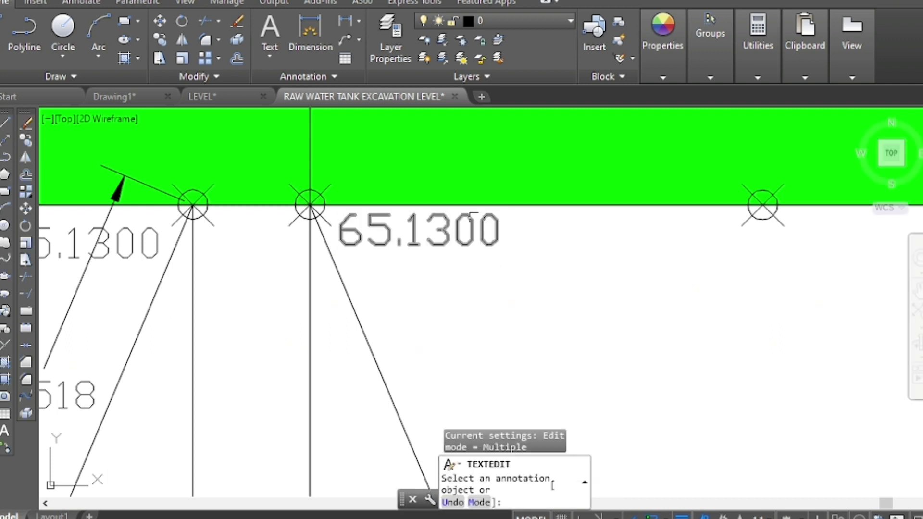
{"action": "scroll", "coordinate": [452, 187], "scroll_direction": "down", "scroll_amount": 5}
{"action": "scroll", "coordinate": [477, 230], "scroll_direction": "down", "scroll_amount": 4}
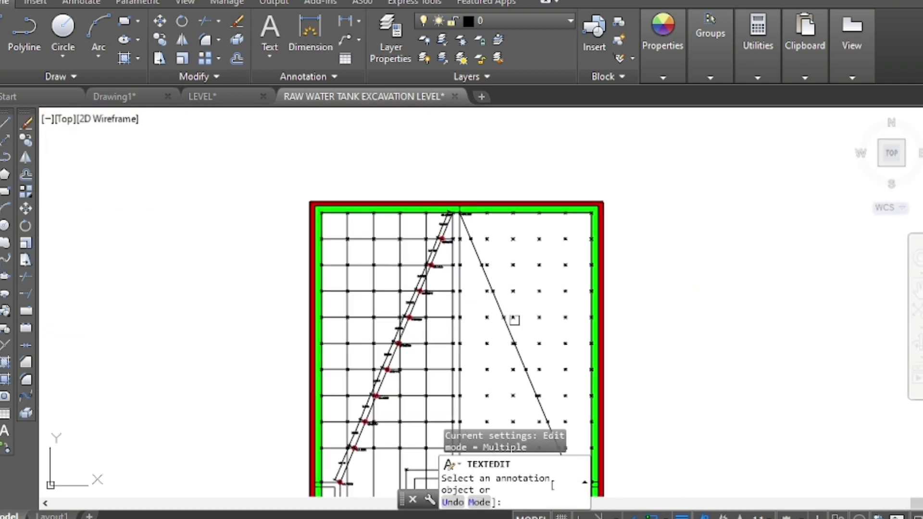
{"action": "scroll", "coordinate": [514, 320], "scroll_direction": "down", "scroll_amount": 4}
{"action": "key", "text": "Escape"}
Step: Select the 64.98 elevation text and check it in the editor without changes
{"action": "scroll", "coordinate": [533, 362], "scroll_direction": "up", "scroll_amount": 8}
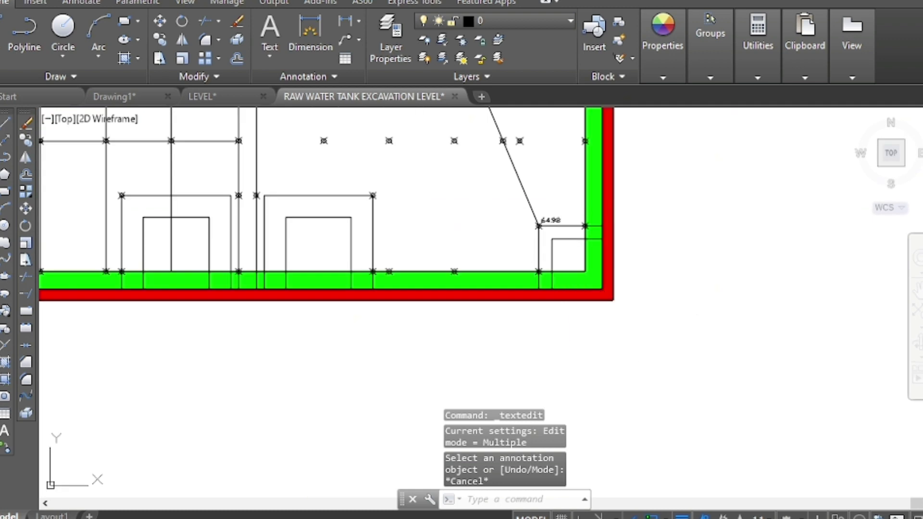
{"action": "scroll", "coordinate": [559, 195], "scroll_direction": "up", "scroll_amount": 5}
{"action": "left_click", "coordinate": [551, 295]}
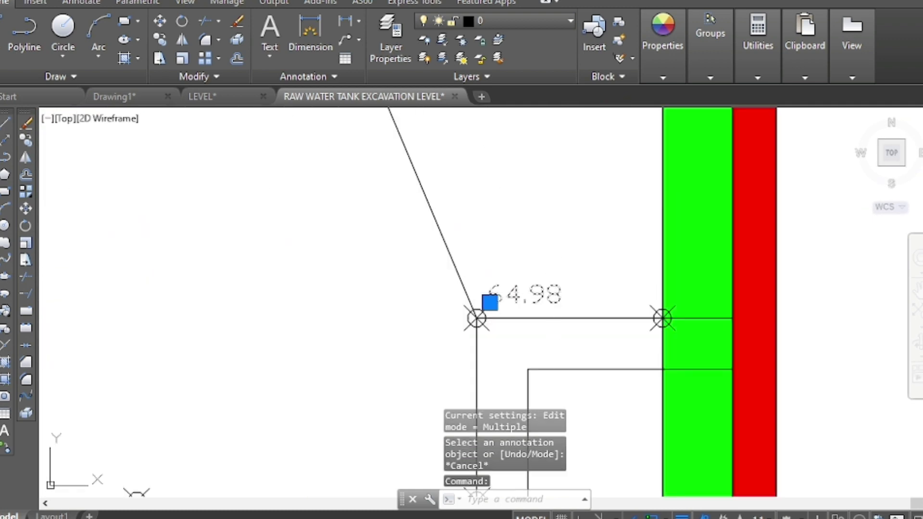
{"action": "double_click", "coordinate": [540, 307]}
{"action": "key", "text": "Return"}
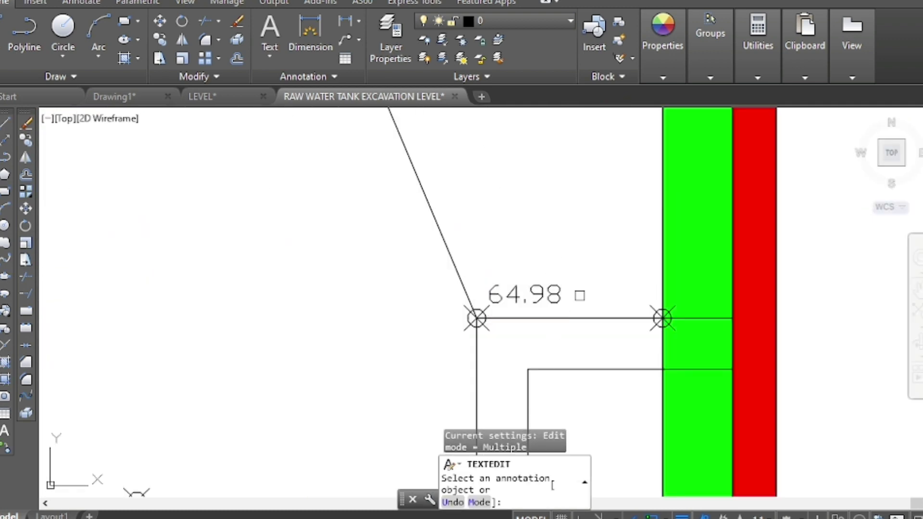
{"action": "key", "text": "Escape"}
Step: Grip-move the 64.98 label onto the bottom-right grid node of the sloped line
{"action": "left_click", "coordinate": [557, 257]}
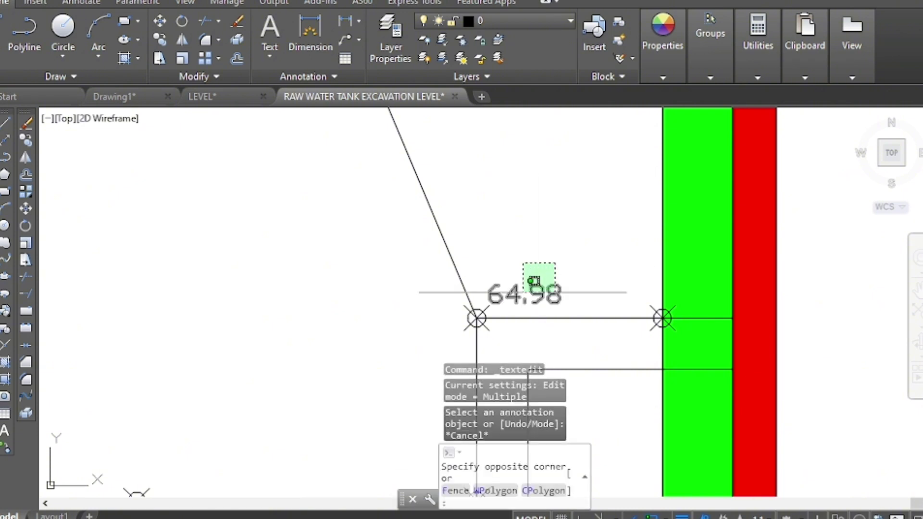
{"action": "left_click", "coordinate": [523, 292]}
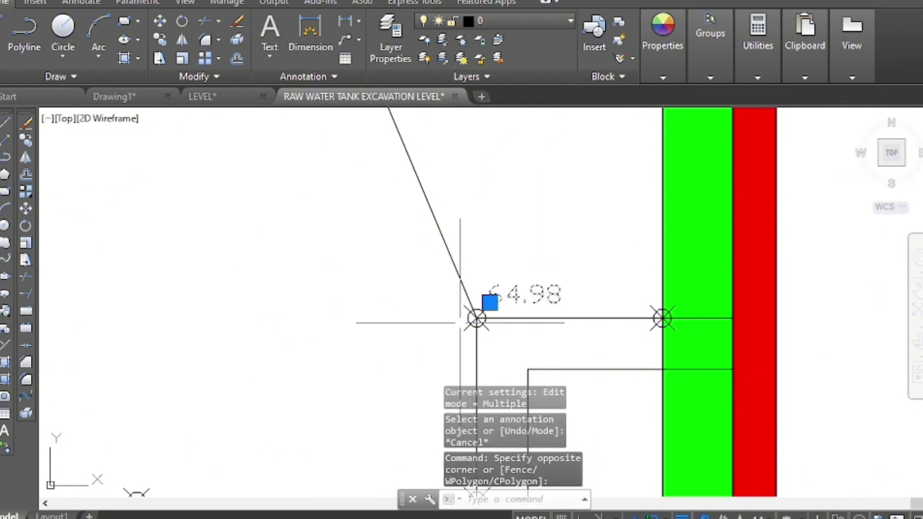
{"action": "scroll", "coordinate": [454, 310], "scroll_direction": "up", "scroll_amount": 3}
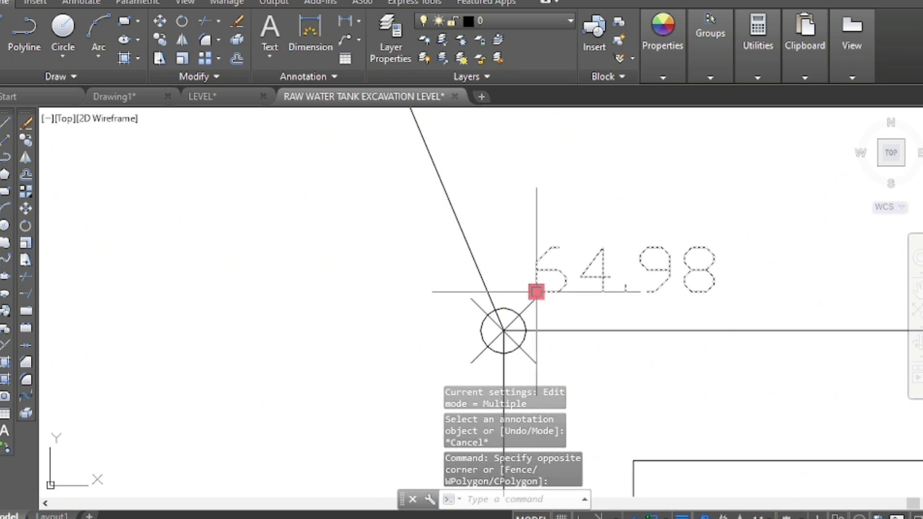
{"action": "left_click", "coordinate": [536, 292]}
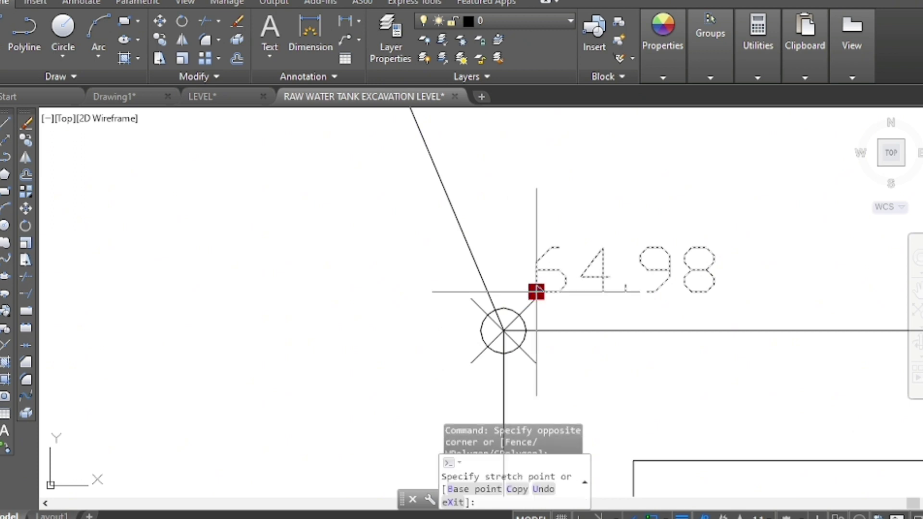
{"action": "left_click", "coordinate": [503, 331]}
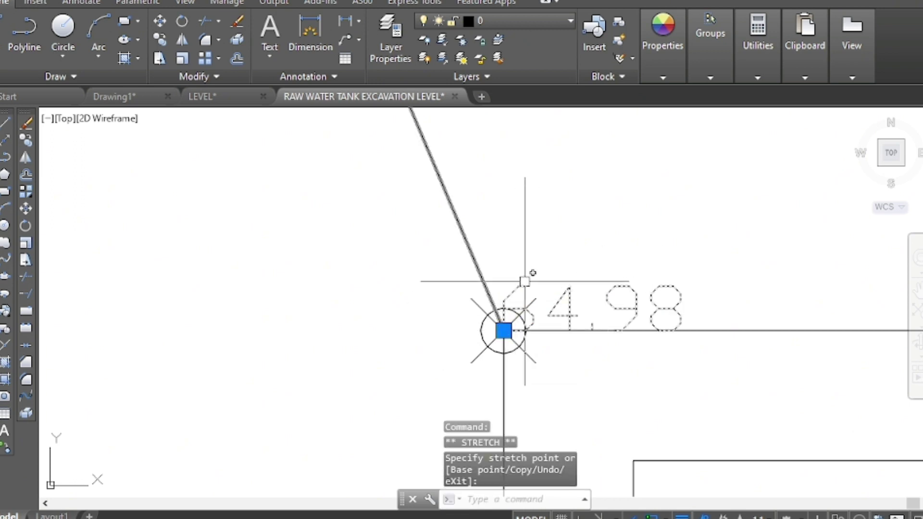
{"action": "key", "text": "Escape"}
{"action": "scroll", "coordinate": [550, 330], "scroll_direction": "down", "scroll_amount": 3}
{"action": "scroll", "coordinate": [605, 378], "scroll_direction": "down", "scroll_amount": 3}
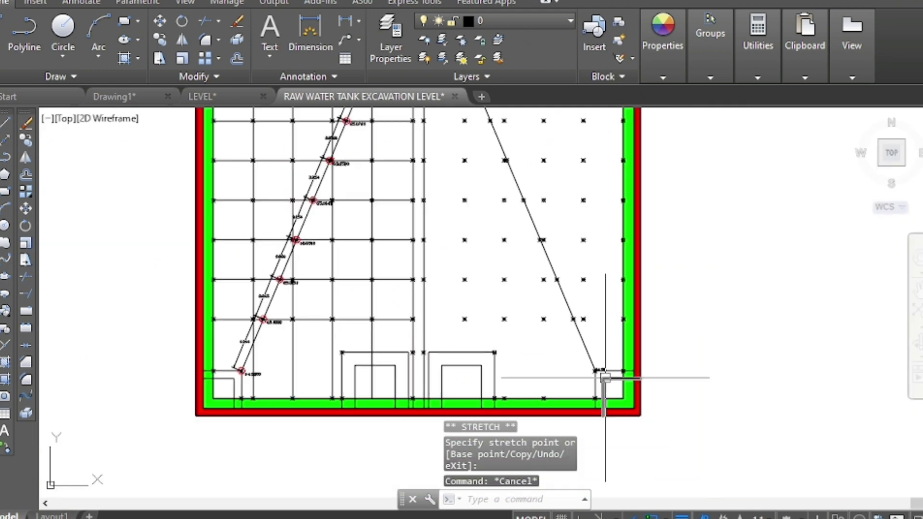
{"action": "scroll", "coordinate": [533, 330], "scroll_direction": "down", "scroll_amount": 2}
{"action": "scroll", "coordinate": [558, 229], "scroll_direction": "down", "scroll_amount": 2}
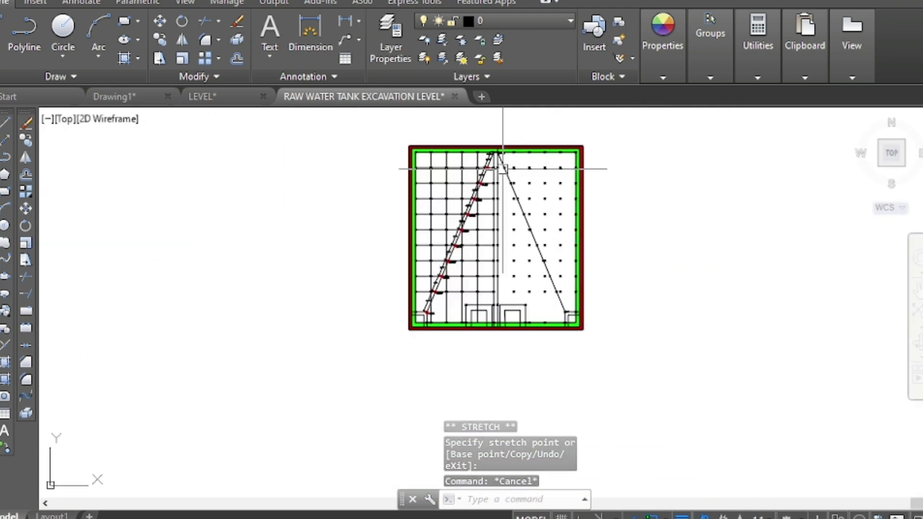
Step: Window-select the 65.1300 label and grip-stretch it onto the top apex node
{"action": "scroll", "coordinate": [495, 144], "scroll_direction": "up", "scroll_amount": 3}
{"action": "scroll", "coordinate": [501, 127], "scroll_direction": "up", "scroll_amount": 3}
{"action": "left_click", "coordinate": [501, 127]}
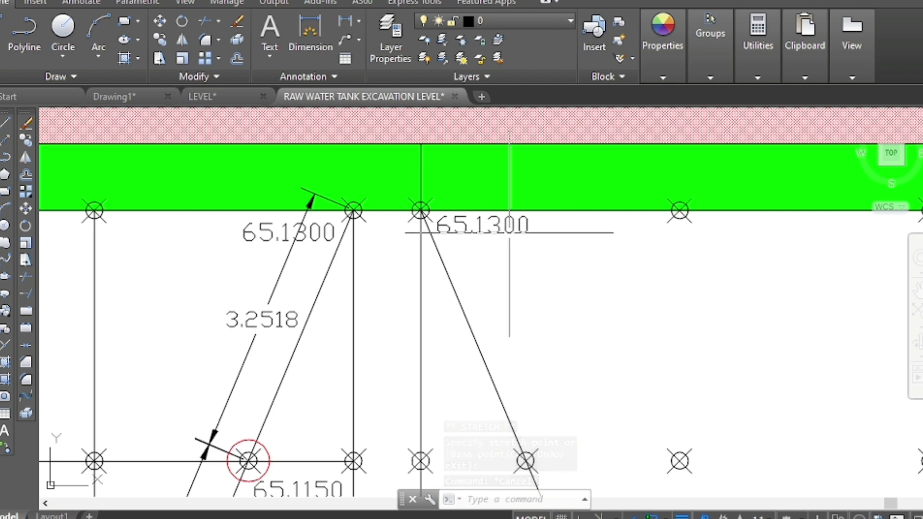
{"action": "scroll", "coordinate": [510, 236], "scroll_direction": "up", "scroll_amount": 4}
{"action": "left_click", "coordinate": [511, 263]}
{"action": "left_click", "coordinate": [445, 227]}
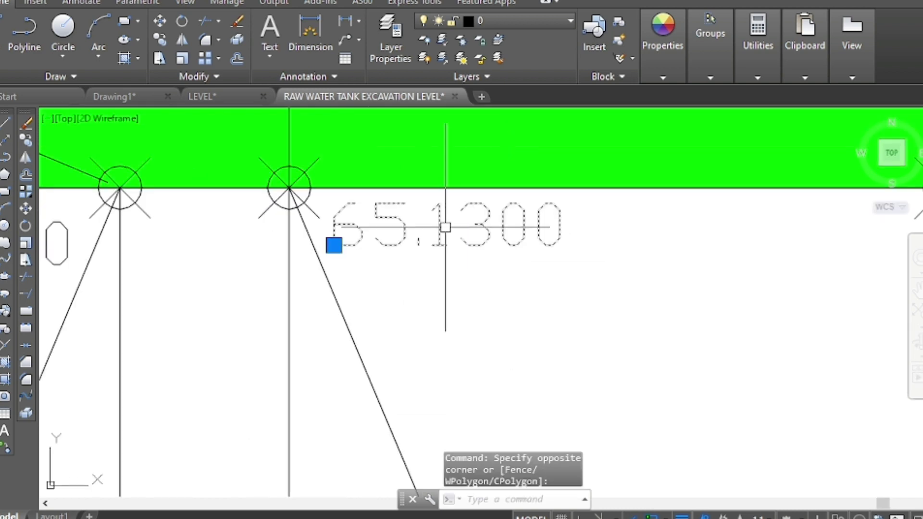
{"action": "left_click", "coordinate": [334, 245]}
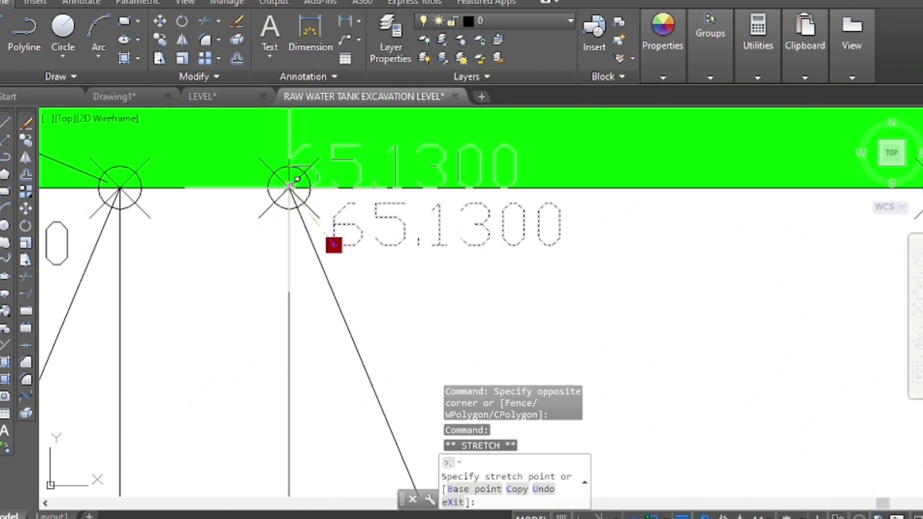
{"action": "left_click", "coordinate": [289, 188]}
{"action": "key", "text": "Escape"}
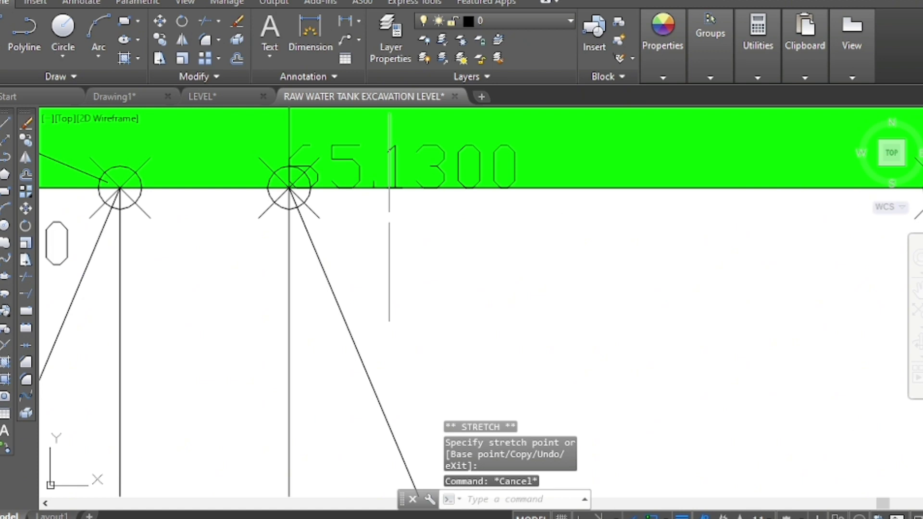
{"action": "scroll", "coordinate": [390, 216], "scroll_direction": "down", "scroll_amount": 4}
{"action": "scroll", "coordinate": [398, 251], "scroll_direction": "down", "scroll_amount": 2}
{"action": "scroll", "coordinate": [375, 158], "scroll_direction": "down", "scroll_amount": 2}
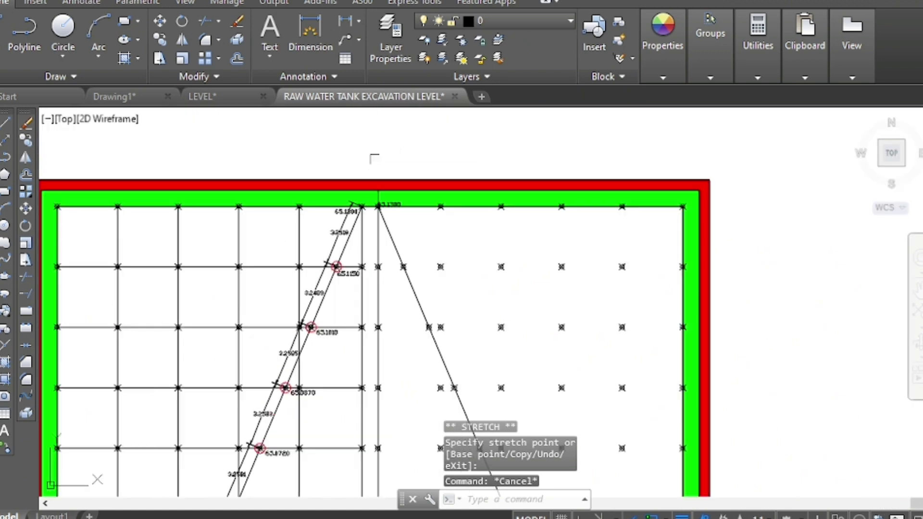
{"action": "scroll", "coordinate": [388, 197], "scroll_direction": "down", "scroll_amount": 2}
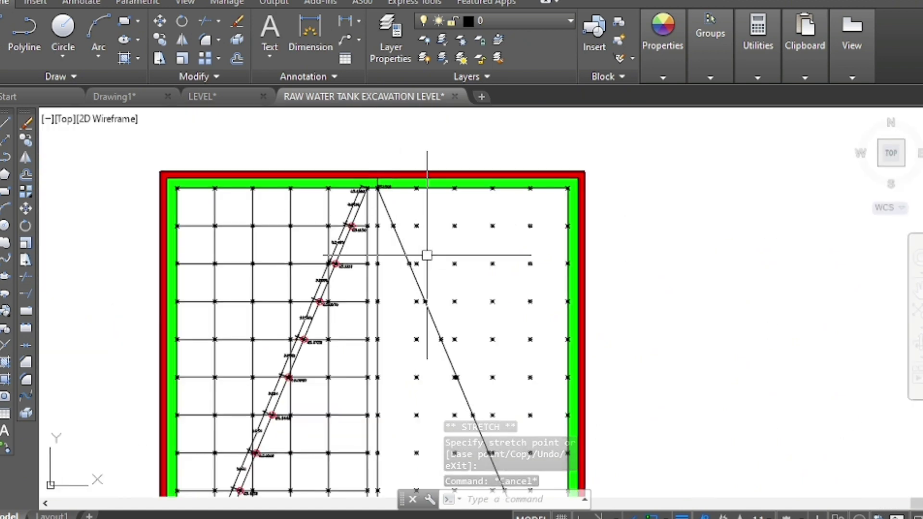
Step: Run the EIP routine and choose the P option to interpolate by picking
{"action": "type", "text": "e"}
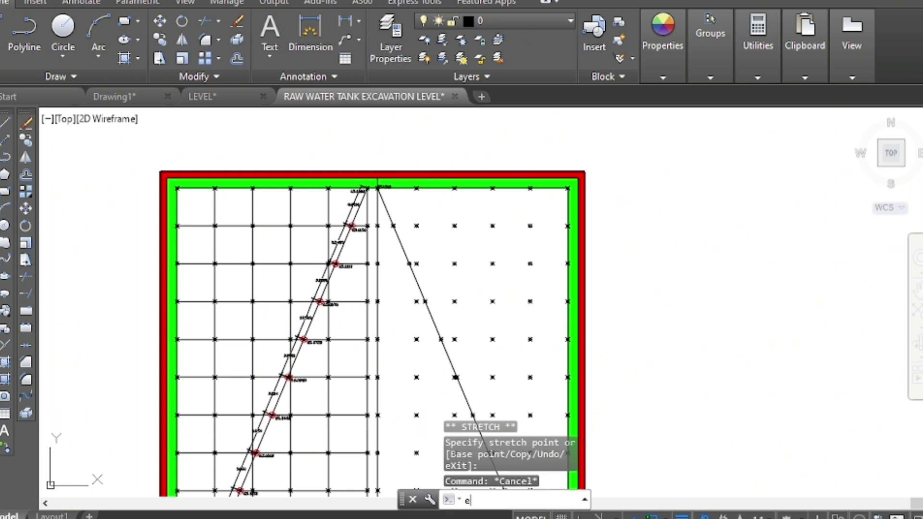
{"action": "type", "text": "ip"}
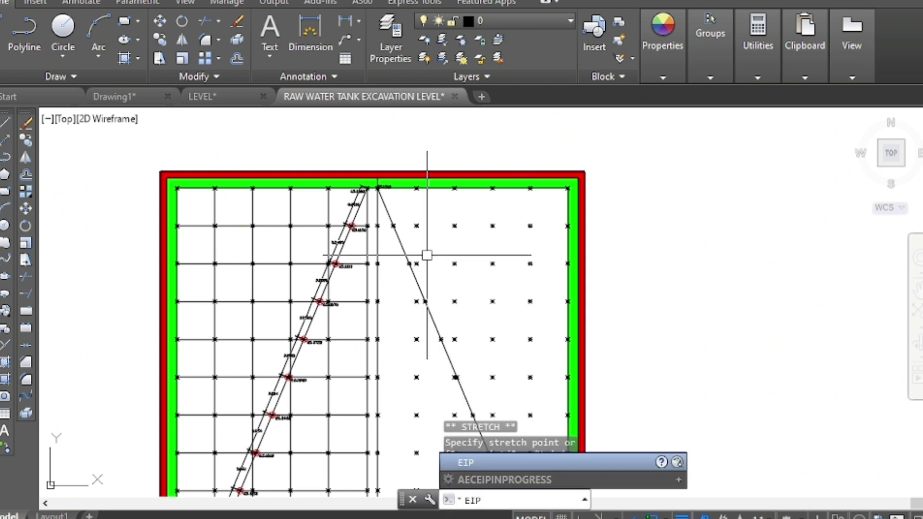
{"action": "key", "text": "Return"}
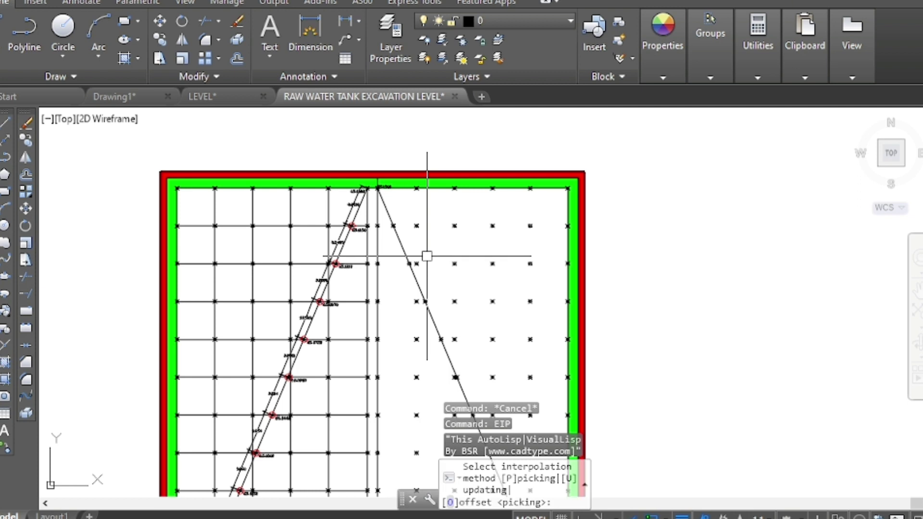
{"action": "type", "text": "p"}
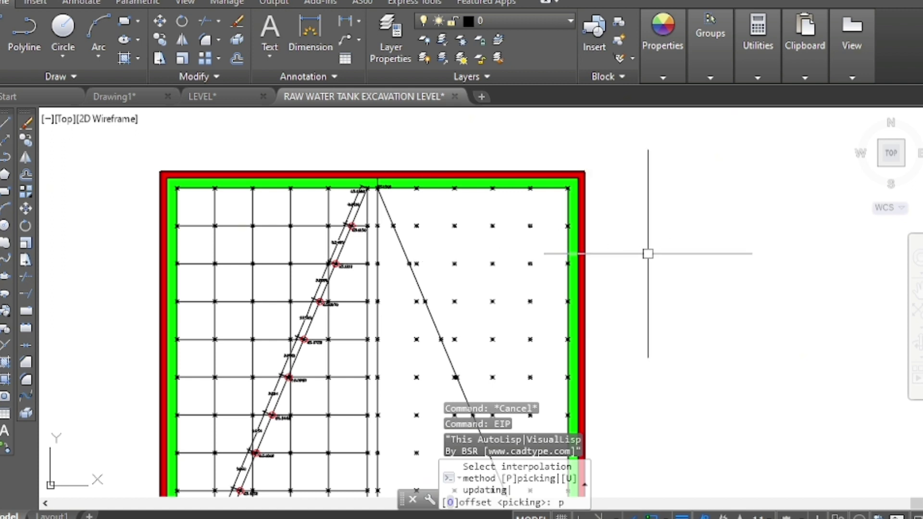
{"action": "key", "text": "Return"}
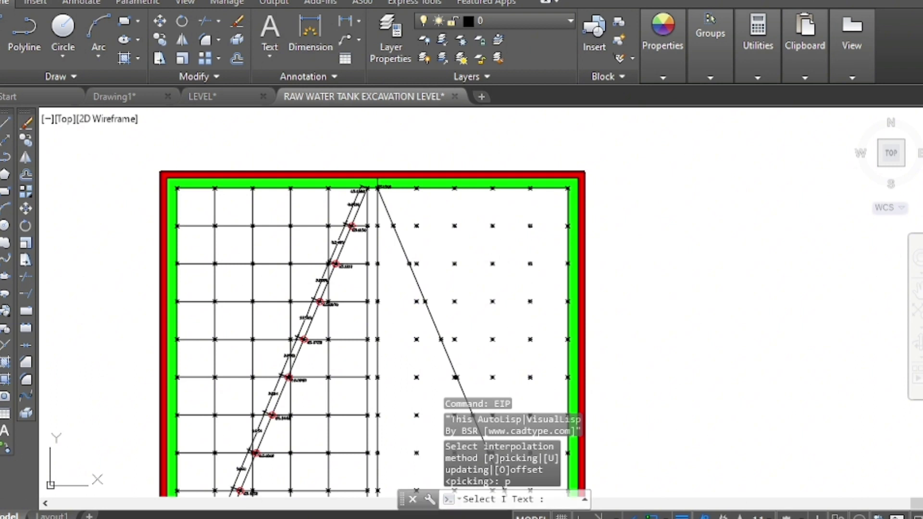
Step: Pick the 65.1300 and 64.98 texts as the two known end levels
{"action": "scroll", "coordinate": [366, 186], "scroll_direction": "up", "scroll_amount": 6}
{"action": "scroll", "coordinate": [391, 163], "scroll_direction": "up", "scroll_amount": 2}
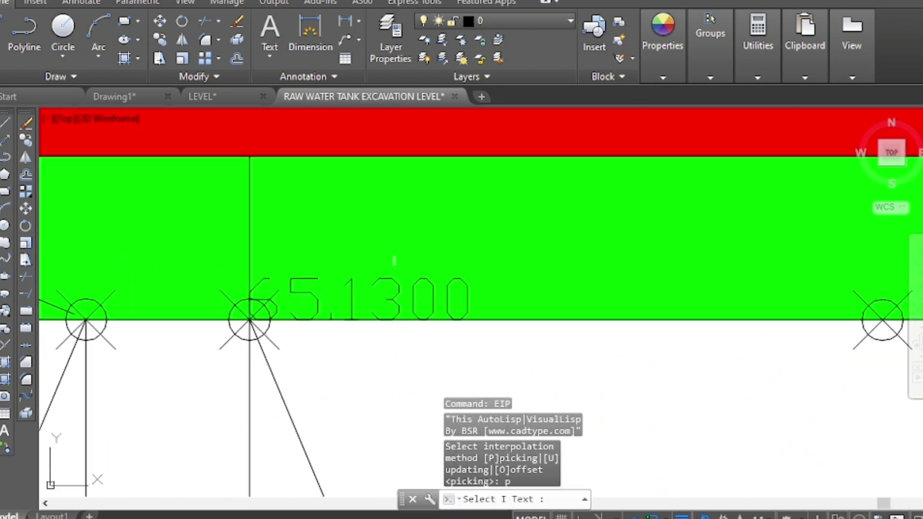
{"action": "left_click", "coordinate": [425, 276]}
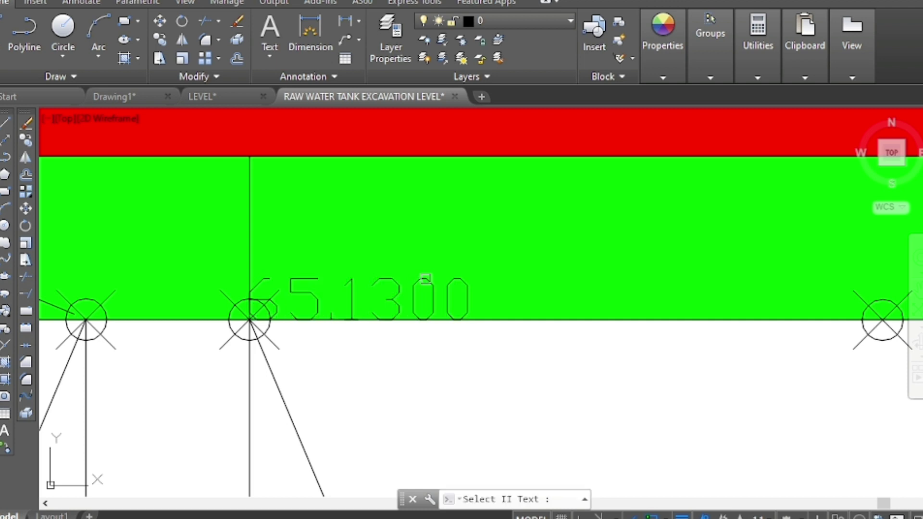
{"action": "scroll", "coordinate": [299, 188], "scroll_direction": "down", "scroll_amount": 7}
{"action": "scroll", "coordinate": [302, 185], "scroll_direction": "down", "scroll_amount": 8}
{"action": "scroll", "coordinate": [306, 181], "scroll_direction": "down", "scroll_amount": 4}
{"action": "scroll", "coordinate": [344, 281], "scroll_direction": "up", "scroll_amount": 2}
{"action": "scroll", "coordinate": [344, 281], "scroll_direction": "up", "scroll_amount": 4}
{"action": "scroll", "coordinate": [339, 279], "scroll_direction": "up", "scroll_amount": 4}
{"action": "scroll", "coordinate": [352, 217], "scroll_direction": "up", "scroll_amount": 4}
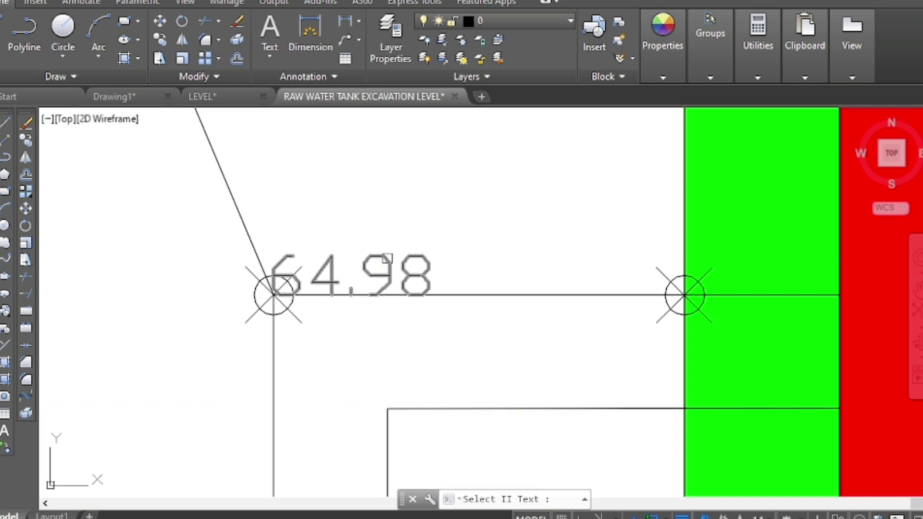
{"action": "left_click", "coordinate": [387, 262]}
{"action": "scroll", "coordinate": [430, 219], "scroll_direction": "down", "scroll_amount": 2}
{"action": "scroll", "coordinate": [435, 269], "scroll_direction": "down", "scroll_amount": 4}
{"action": "scroll", "coordinate": [435, 278], "scroll_direction": "down", "scroll_amount": 8}
{"action": "scroll", "coordinate": [425, 265], "scroll_direction": "down", "scroll_amount": 2}
{"action": "scroll", "coordinate": [422, 258], "scroll_direction": "down", "scroll_amount": 2}
{"action": "scroll", "coordinate": [355, 144], "scroll_direction": "up", "scroll_amount": 4}
{"action": "scroll", "coordinate": [356, 115], "scroll_direction": "up", "scroll_amount": 3}
{"action": "scroll", "coordinate": [354, 140], "scroll_direction": "up", "scroll_amount": 5}
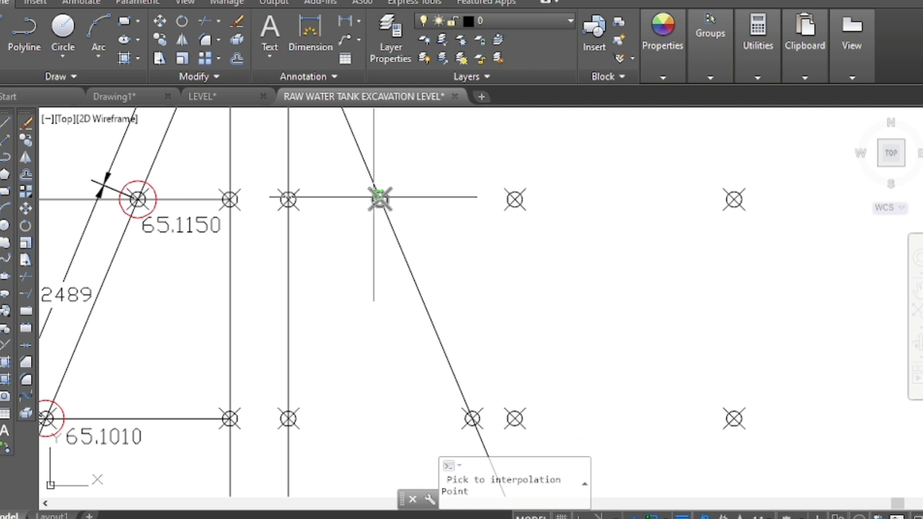
Step: Place an interpolated level label at the first grid node on the sloped line
{"action": "scroll", "coordinate": [370, 188], "scroll_direction": "up", "scroll_amount": 3}
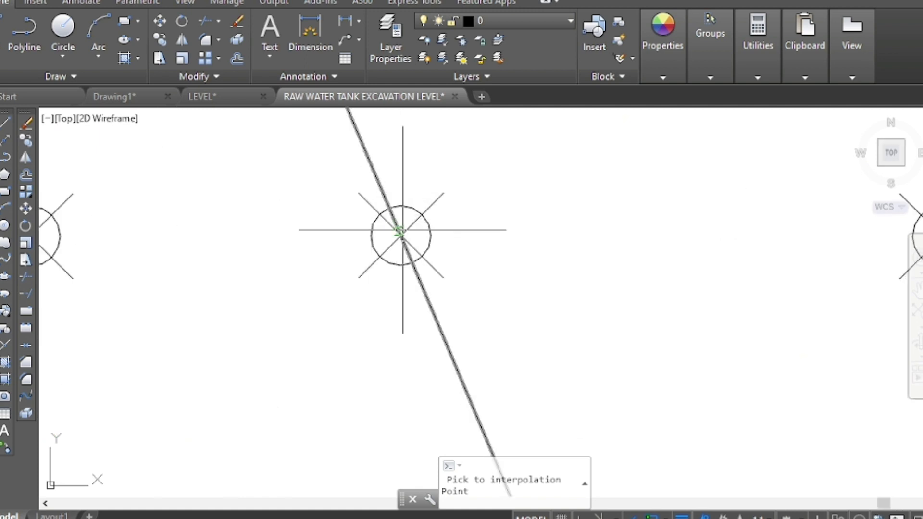
{"action": "left_click", "coordinate": [401, 235]}
{"action": "type", "text": "EIP"}
{"action": "key", "text": "Return"}
{"action": "scroll", "coordinate": [401, 235], "scroll_direction": "down", "scroll_amount": 2}
{"action": "scroll", "coordinate": [482, 240], "scroll_direction": "down", "scroll_amount": 3}
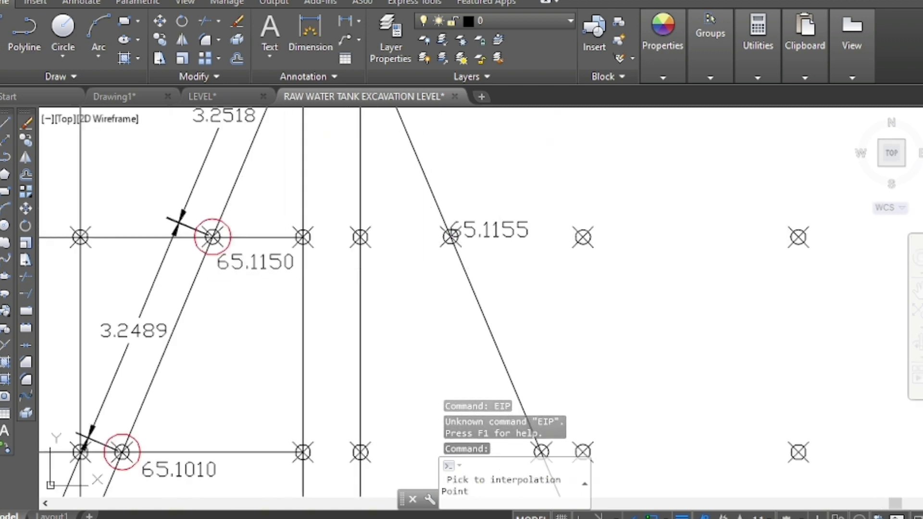
{"action": "scroll", "coordinate": [419, 205], "scroll_direction": "down", "scroll_amount": 4}
{"action": "scroll", "coordinate": [478, 314], "scroll_direction": "up", "scroll_amount": 5}
{"action": "scroll", "coordinate": [477, 314], "scroll_direction": "up", "scroll_amount": 3}
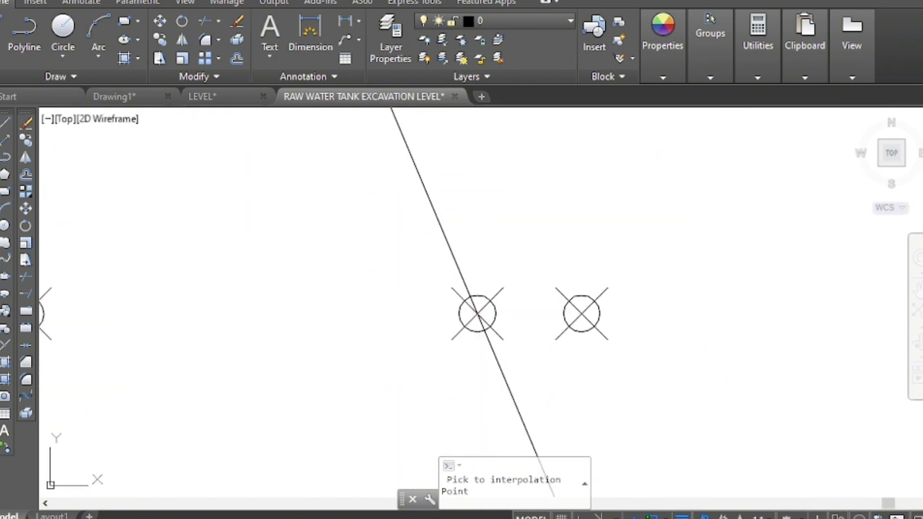
Step: Label the next grid node down the slope with level 65.0864 and check the object snap modes
{"action": "type", "text": "EIP"}
{"action": "key", "text": "Return"}
{"action": "scroll", "coordinate": [477, 314], "scroll_direction": "down", "scroll_amount": 3}
{"action": "scroll", "coordinate": [477, 314], "scroll_direction": "down", "scroll_amount": 3}
{"action": "scroll", "coordinate": [477, 314], "scroll_direction": "down", "scroll_amount": 2}
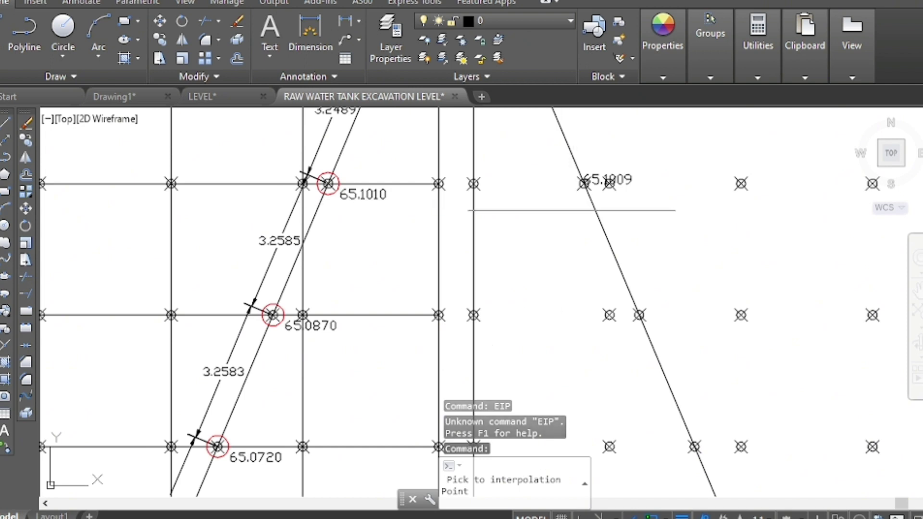
{"action": "scroll", "coordinate": [629, 307], "scroll_direction": "up", "scroll_amount": 5}
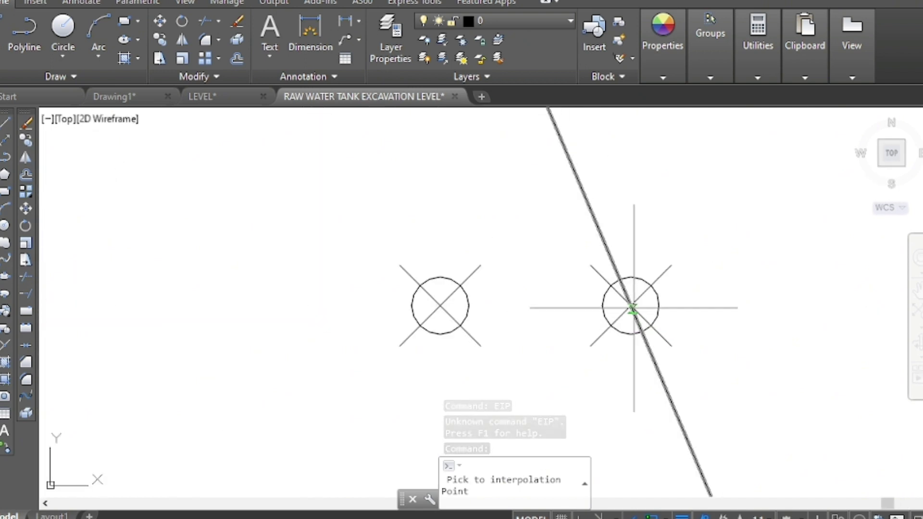
{"action": "left_click", "coordinate": [631, 304]}
{"action": "scroll", "coordinate": [506, 263], "scroll_direction": "down", "scroll_amount": 2}
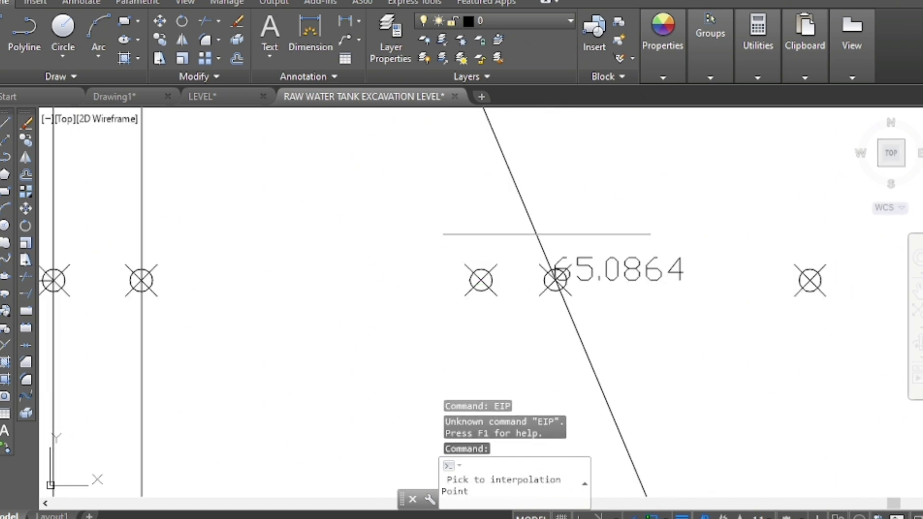
{"action": "scroll", "coordinate": [540, 223], "scroll_direction": "down", "scroll_amount": 2}
{"action": "scroll", "coordinate": [557, 220], "scroll_direction": "down", "scroll_amount": 2}
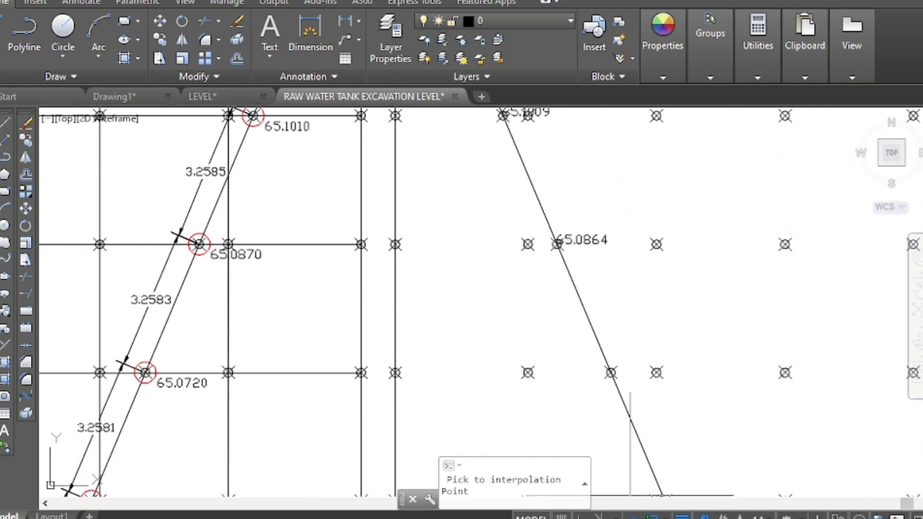
{"action": "left_click", "coordinate": [681, 516]}
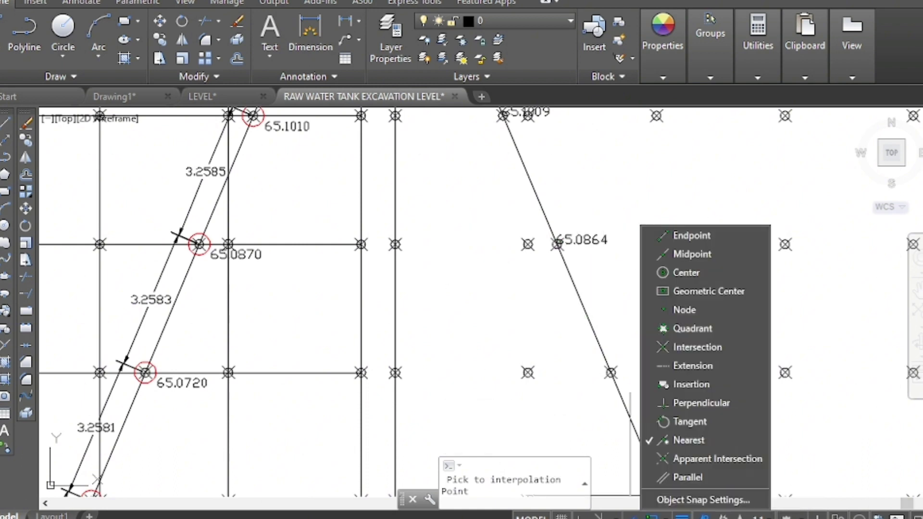
Step: Review the object snap settings and accept them
{"action": "left_click", "coordinate": [673, 502]}
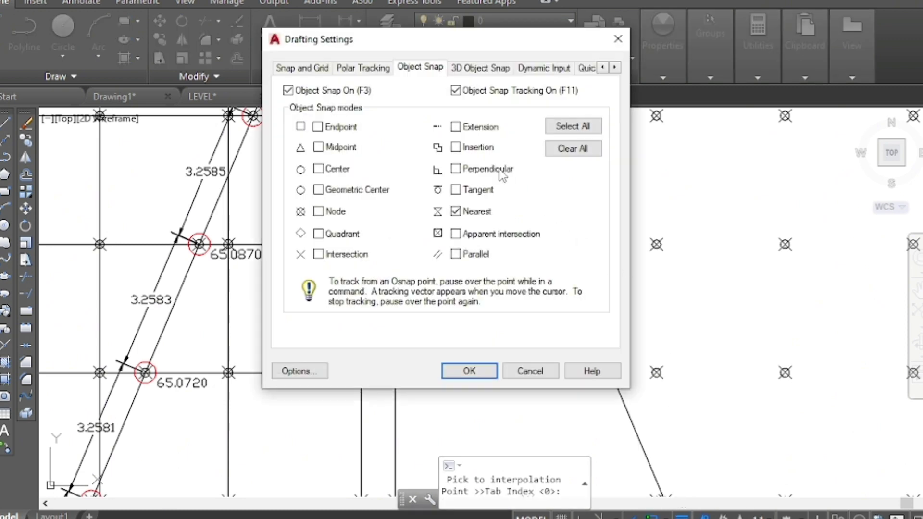
{"action": "left_click", "coordinate": [469, 371]}
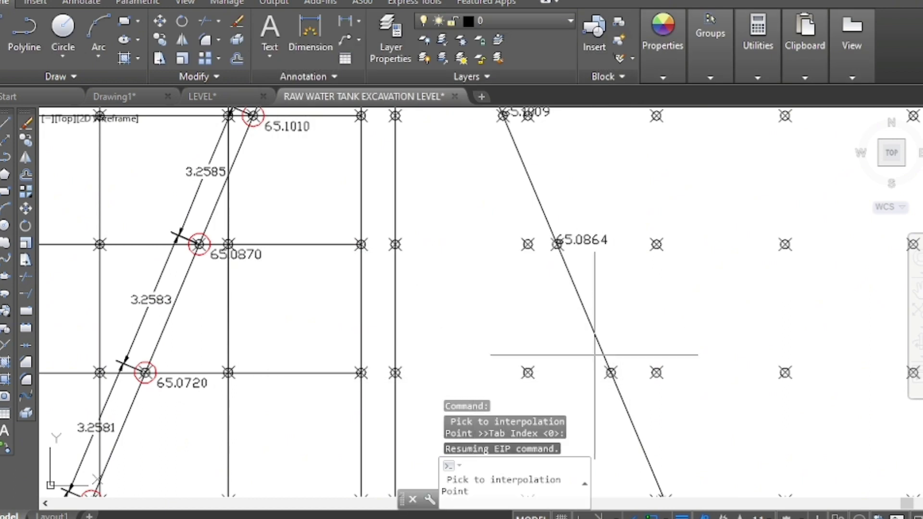
{"action": "scroll", "coordinate": [611, 377], "scroll_direction": "up", "scroll_amount": 5}
{"action": "scroll", "coordinate": [611, 377], "scroll_direction": "up", "scroll_amount": 3}
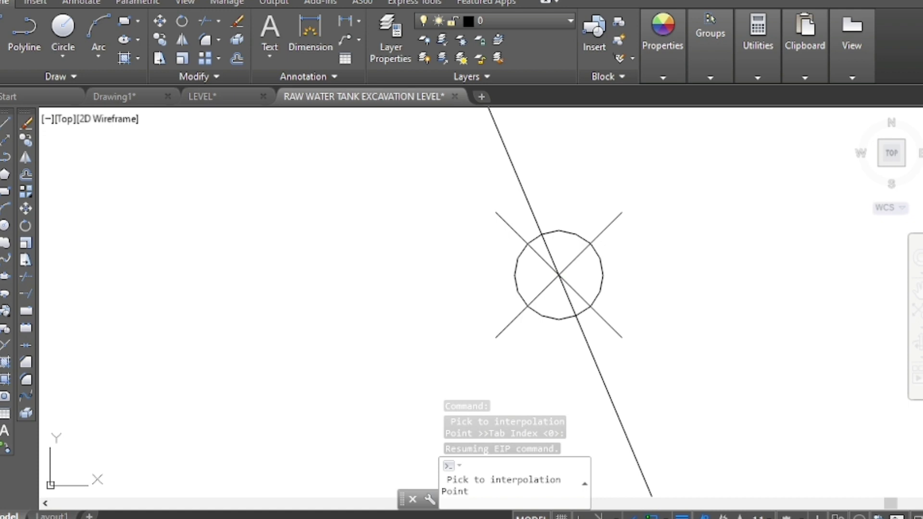
{"action": "scroll", "coordinate": [525, 239], "scroll_direction": "down", "scroll_amount": 1}
{"action": "scroll", "coordinate": [553, 269], "scroll_direction": "down", "scroll_amount": 2}
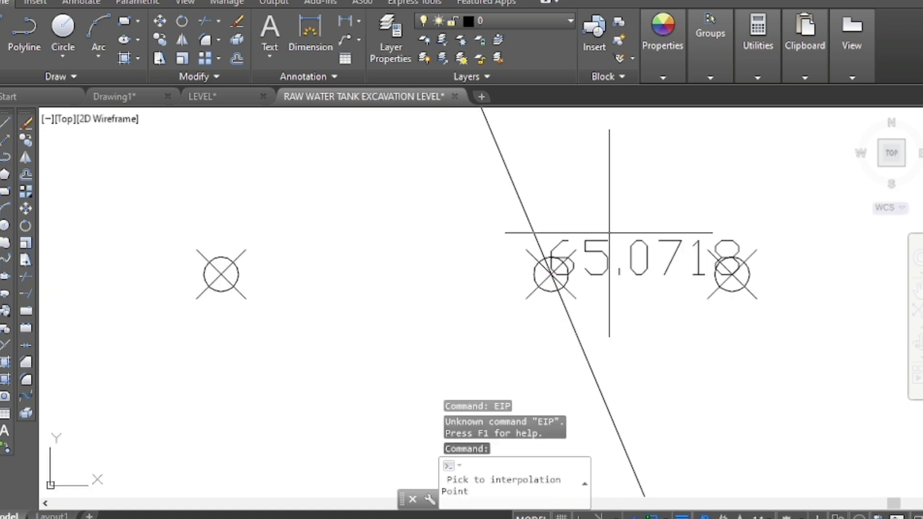
{"action": "scroll", "coordinate": [609, 233], "scroll_direction": "down", "scroll_amount": 2}
{"action": "scroll", "coordinate": [586, 269], "scroll_direction": "down", "scroll_amount": 2}
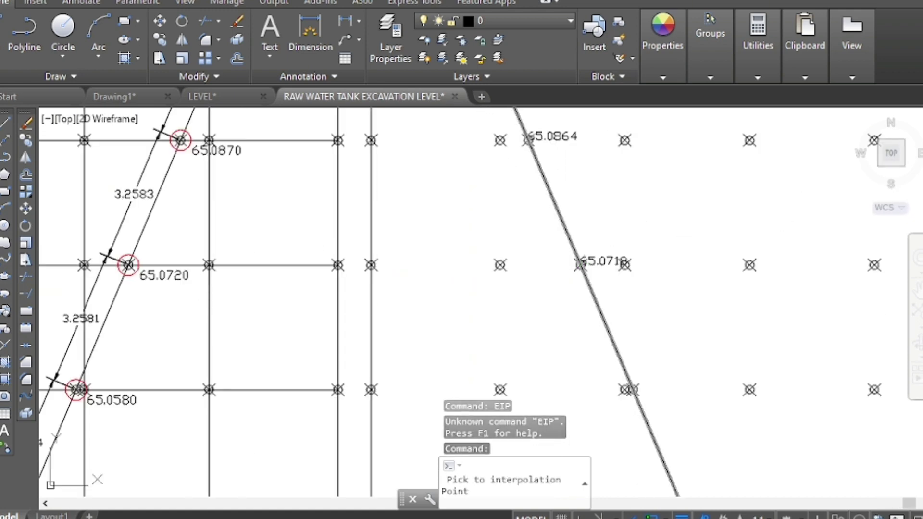
{"action": "scroll", "coordinate": [493, 244], "scroll_direction": "down", "scroll_amount": 2}
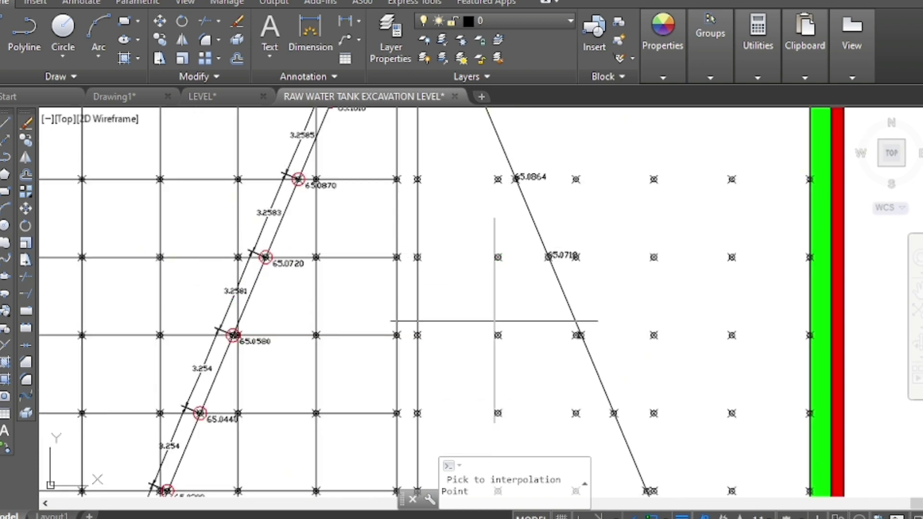
{"action": "scroll", "coordinate": [577, 343], "scroll_direction": "up", "scroll_amount": 5}
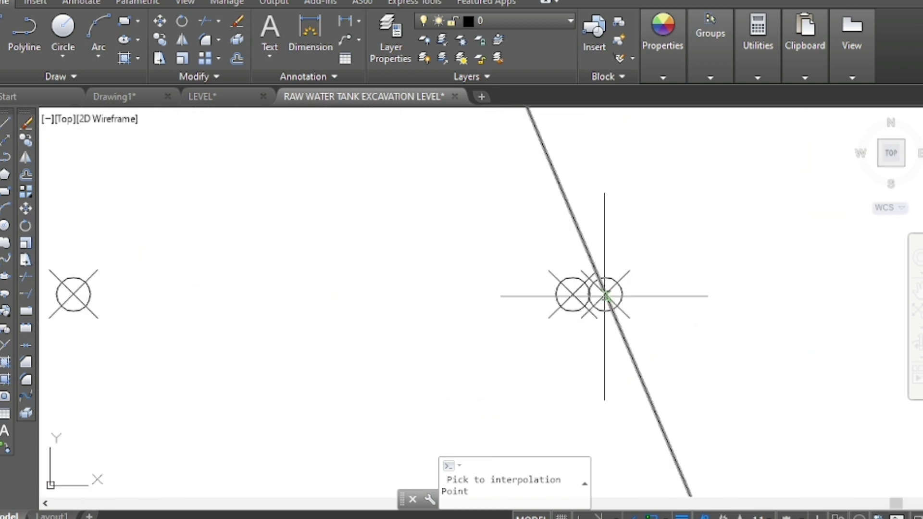
{"action": "scroll", "coordinate": [604, 293], "scroll_direction": "up", "scroll_amount": 5}
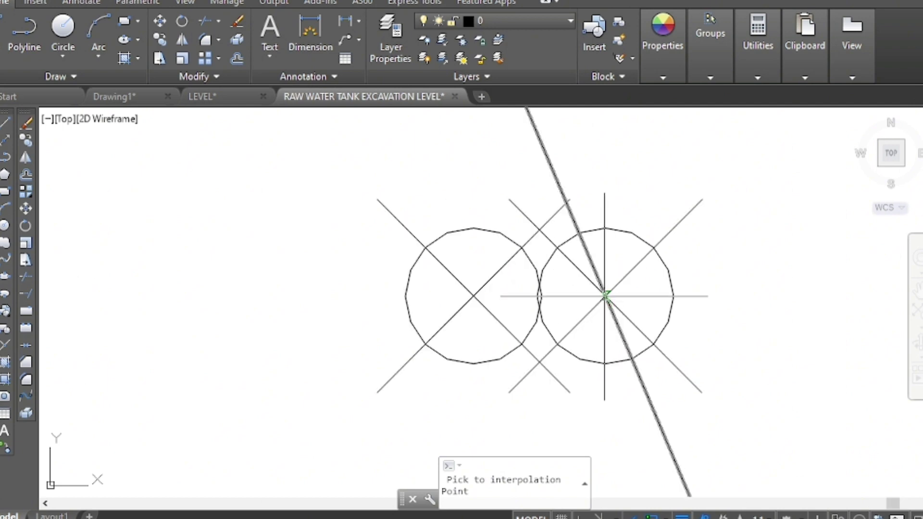
Step: Rerun EIP to label further points on the right sloped line, such as 65.0572, then cancel
{"action": "type", "text": "EIP"}
{"action": "key", "text": "Return"}
{"action": "scroll", "coordinate": [596, 293], "scroll_direction": "down", "scroll_amount": 5}
{"action": "scroll", "coordinate": [586, 250], "scroll_direction": "down", "scroll_amount": 3}
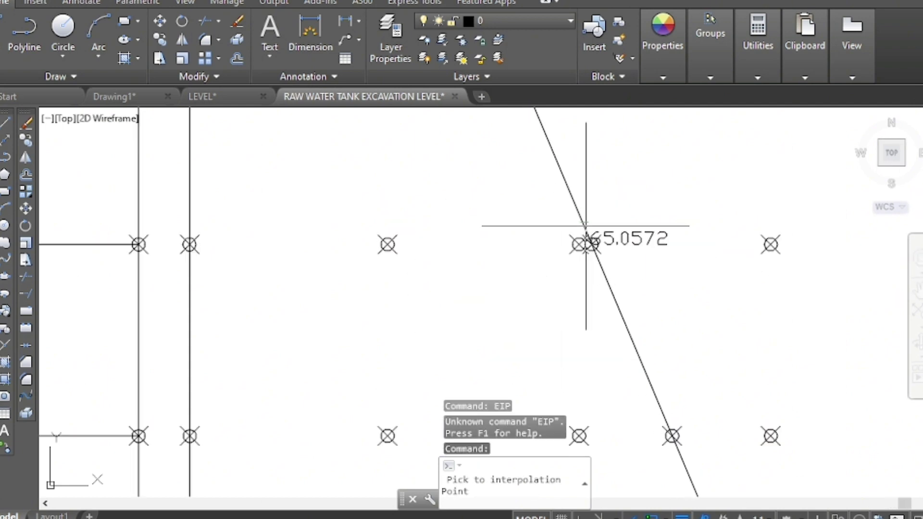
{"action": "scroll", "coordinate": [584, 255], "scroll_direction": "down", "scroll_amount": 2}
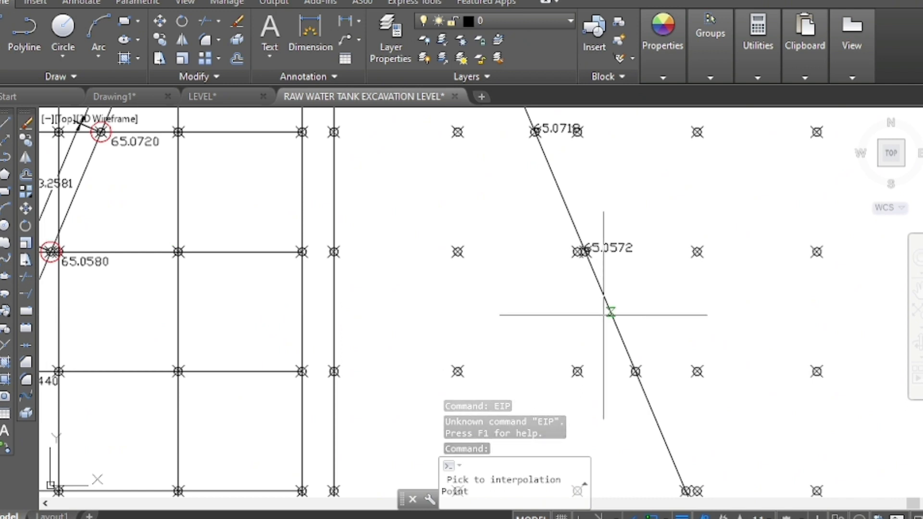
{"action": "scroll", "coordinate": [625, 346], "scroll_direction": "up", "scroll_amount": 2}
{"action": "scroll", "coordinate": [601, 288], "scroll_direction": "up", "scroll_amount": 4}
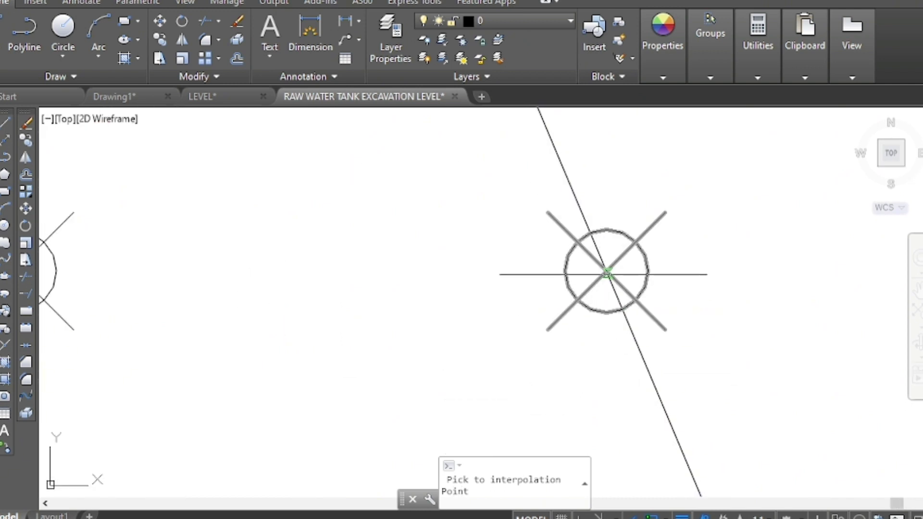
{"action": "left_click", "coordinate": [607, 270]}
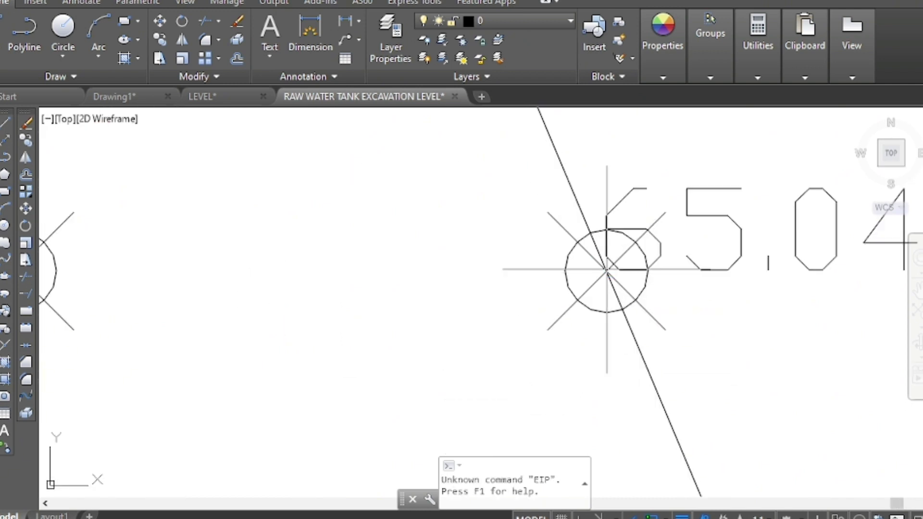
{"action": "key", "text": "Return"}
{"action": "scroll", "coordinate": [607, 270], "scroll_direction": "down", "scroll_amount": 5}
{"action": "scroll", "coordinate": [618, 329], "scroll_direction": "down", "scroll_amount": 4}
{"action": "scroll", "coordinate": [641, 336], "scroll_direction": "down", "scroll_amount": 2}
{"action": "scroll", "coordinate": [597, 360], "scroll_direction": "down", "scroll_amount": 3}
{"action": "key", "text": "Escape"}
Step: Start a polyline at the green border's inner edge with Ortho turned on
{"action": "scroll", "coordinate": [591, 192], "scroll_direction": "up", "scroll_amount": 3}
{"action": "scroll", "coordinate": [626, 182], "scroll_direction": "up", "scroll_amount": 1}
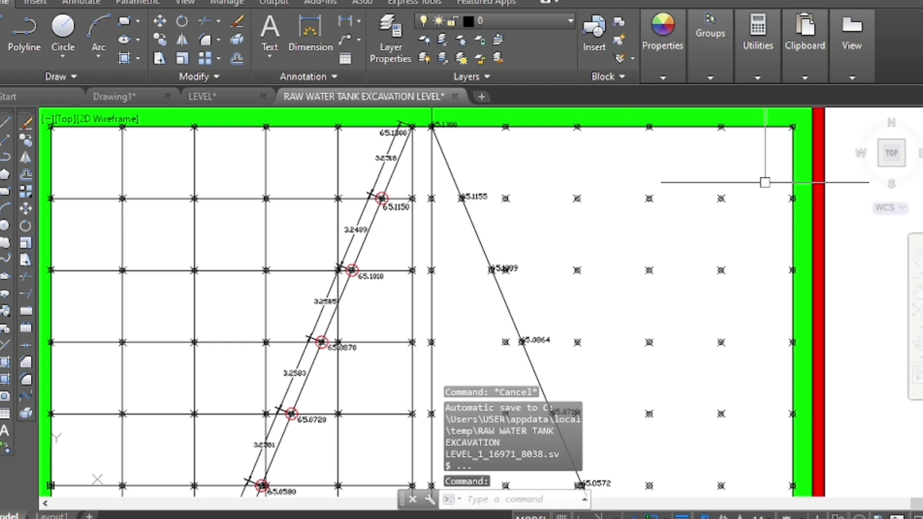
{"action": "scroll", "coordinate": [765, 182], "scroll_direction": "up", "scroll_amount": 4}
{"action": "scroll", "coordinate": [774, 192], "scroll_direction": "down", "scroll_amount": 2}
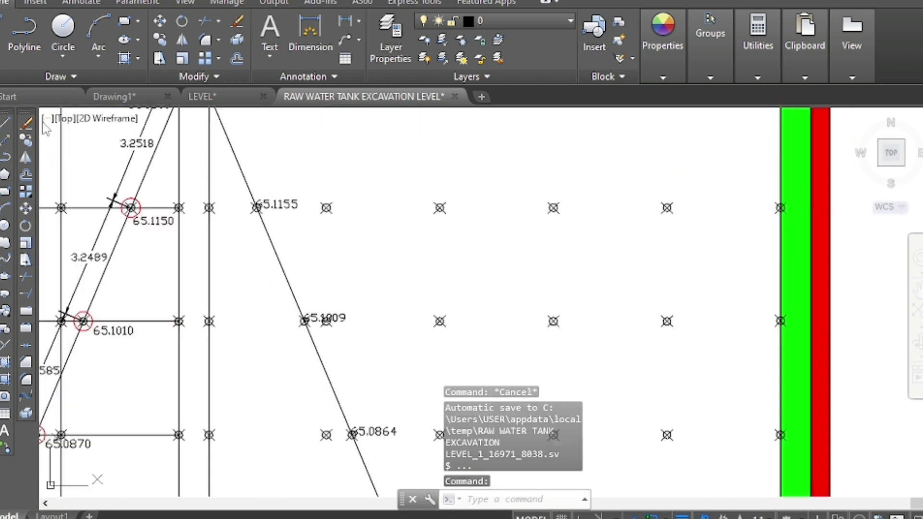
{"action": "left_click", "coordinate": [6, 156]}
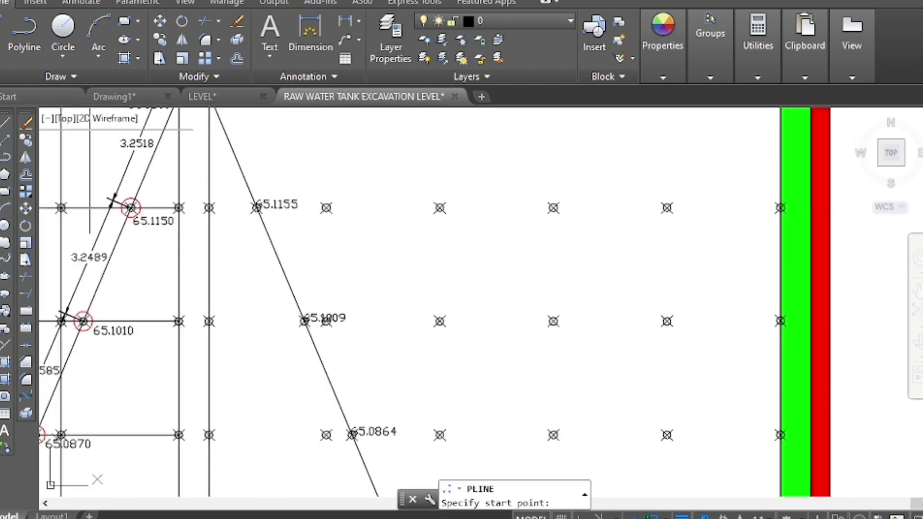
{"action": "scroll", "coordinate": [788, 203], "scroll_direction": "up", "scroll_amount": 5}
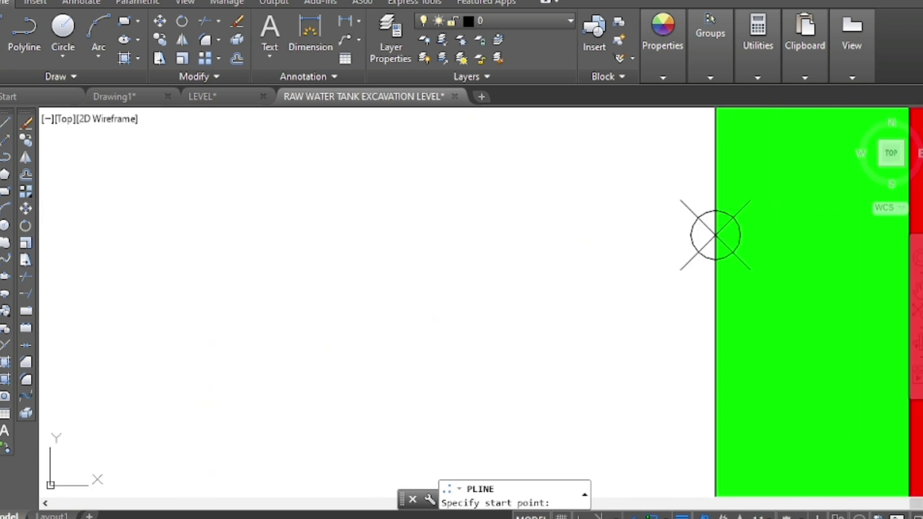
{"action": "left_click", "coordinate": [715, 234]}
{"action": "scroll", "coordinate": [701, 240], "scroll_direction": "down", "scroll_amount": 3}
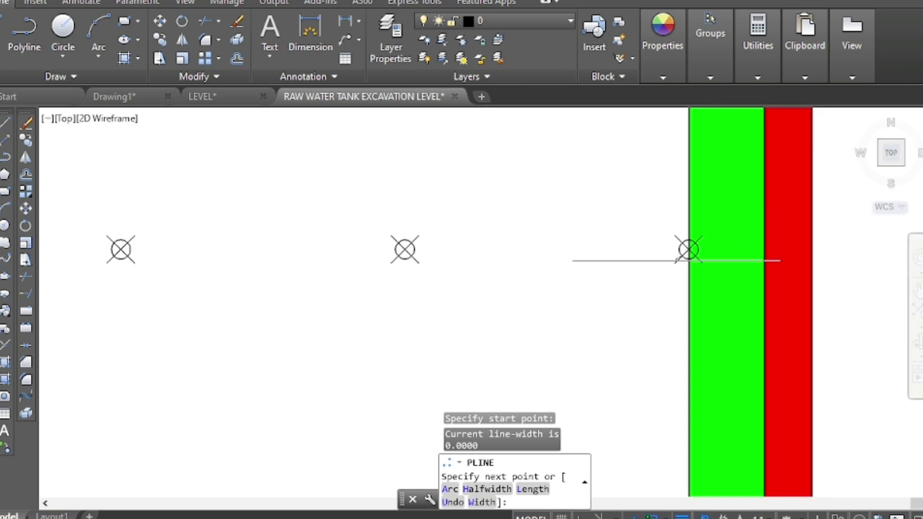
{"action": "scroll", "coordinate": [685, 251], "scroll_direction": "down", "scroll_amount": 4}
{"action": "left_click", "coordinate": [581, 516]}
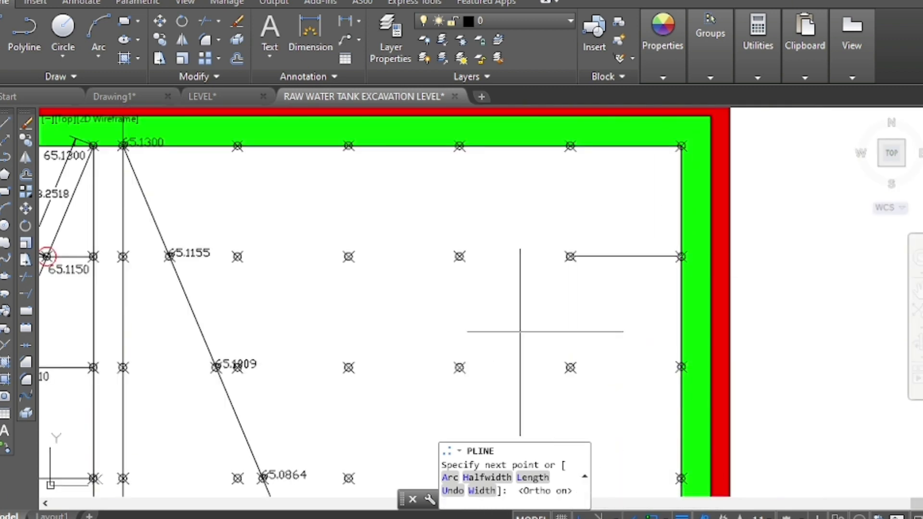
Step: Run the polyline horizontally to the 65.1155 point and finish it
{"action": "scroll", "coordinate": [166, 254], "scroll_direction": "up", "scroll_amount": 4}
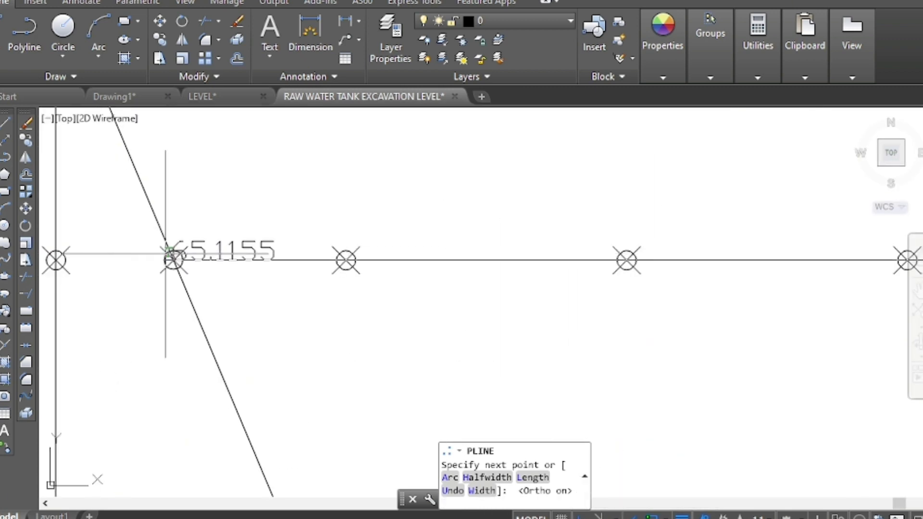
{"action": "scroll", "coordinate": [165, 254], "scroll_direction": "up", "scroll_amount": 5}
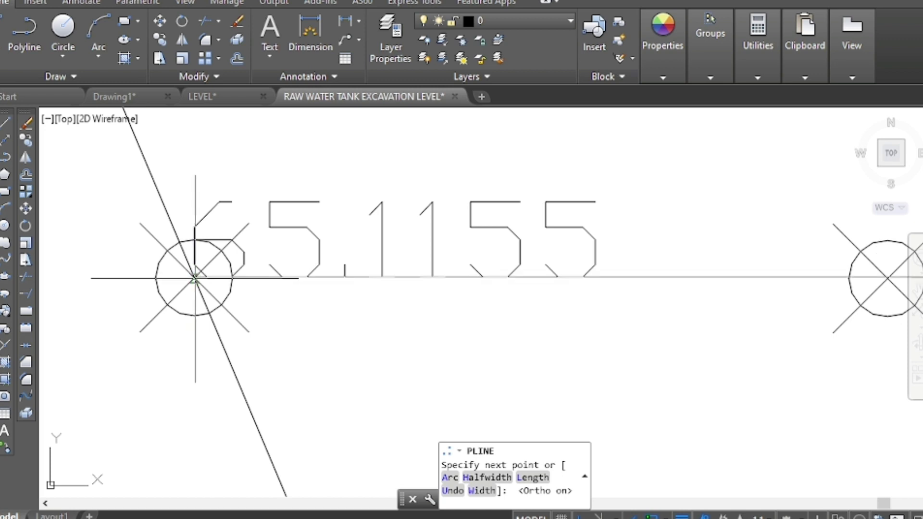
{"action": "left_click", "coordinate": [194, 278]}
{"action": "key", "text": "Return"}
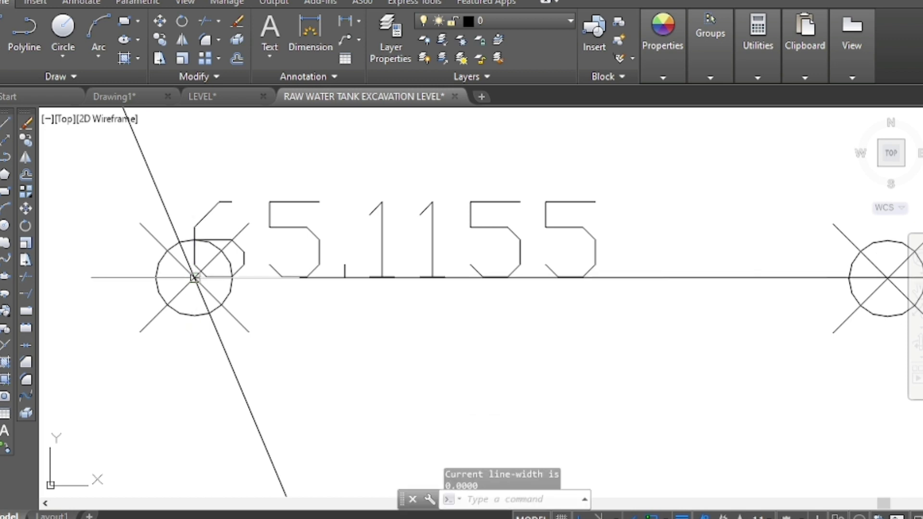
{"action": "key", "text": "Escape"}
{"action": "scroll", "coordinate": [195, 278], "scroll_direction": "down", "scroll_amount": 5}
{"action": "scroll", "coordinate": [216, 274], "scroll_direction": "down", "scroll_amount": 5}
{"action": "scroll", "coordinate": [255, 284], "scroll_direction": "down", "scroll_amount": 2}
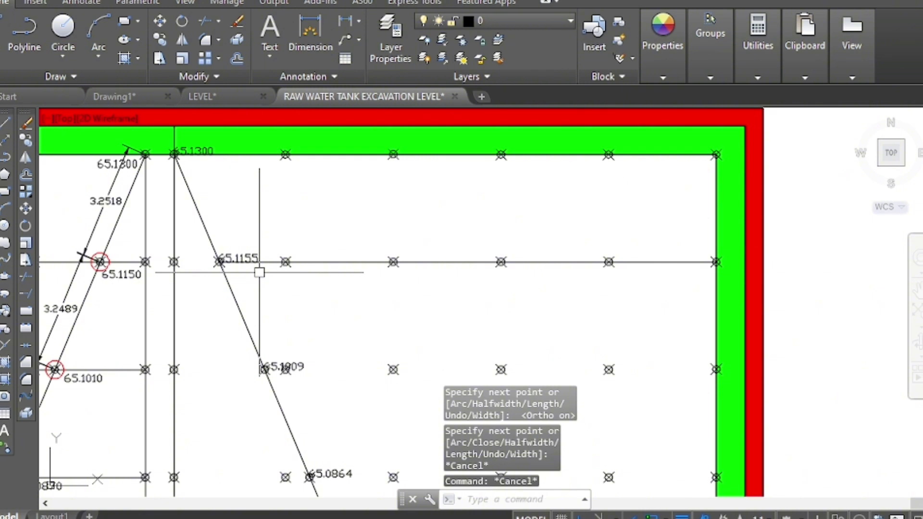
{"action": "scroll", "coordinate": [194, 153], "scroll_direction": "up", "scroll_amount": 3}
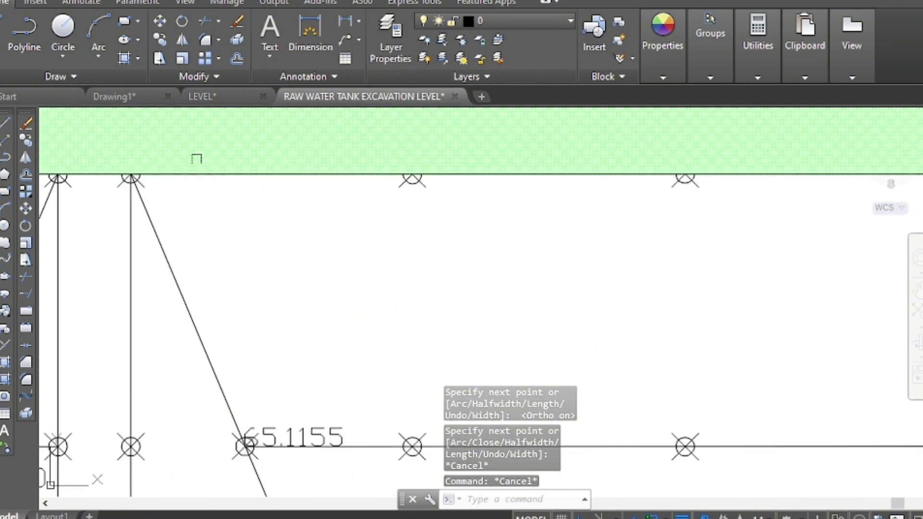
Step: Copy the 65.1300 level label to near the row's border end
{"action": "scroll", "coordinate": [194, 154], "scroll_direction": "up", "scroll_amount": 4}
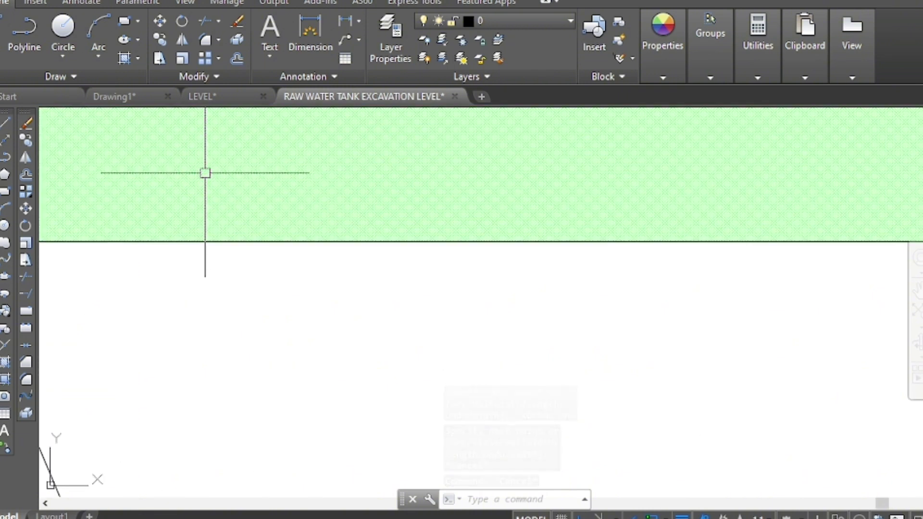
{"action": "left_click", "coordinate": [206, 171]}
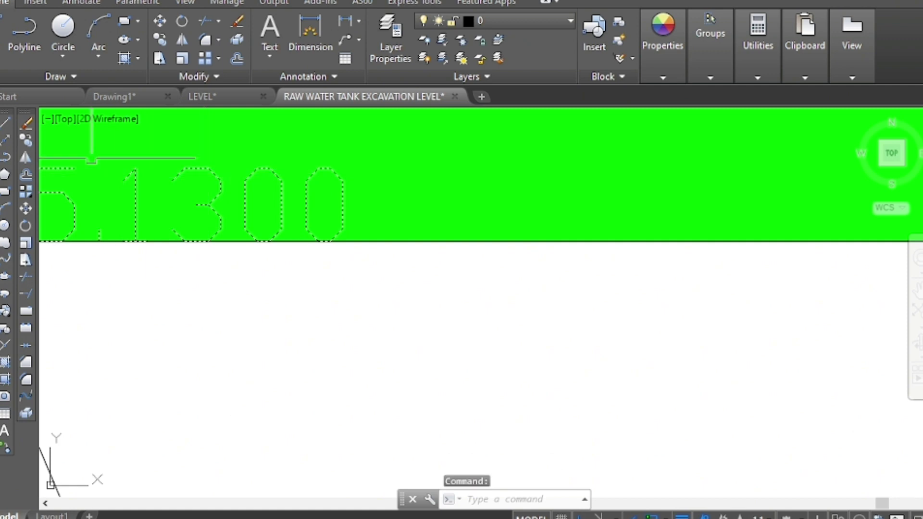
{"action": "left_click", "coordinate": [52, 135]}
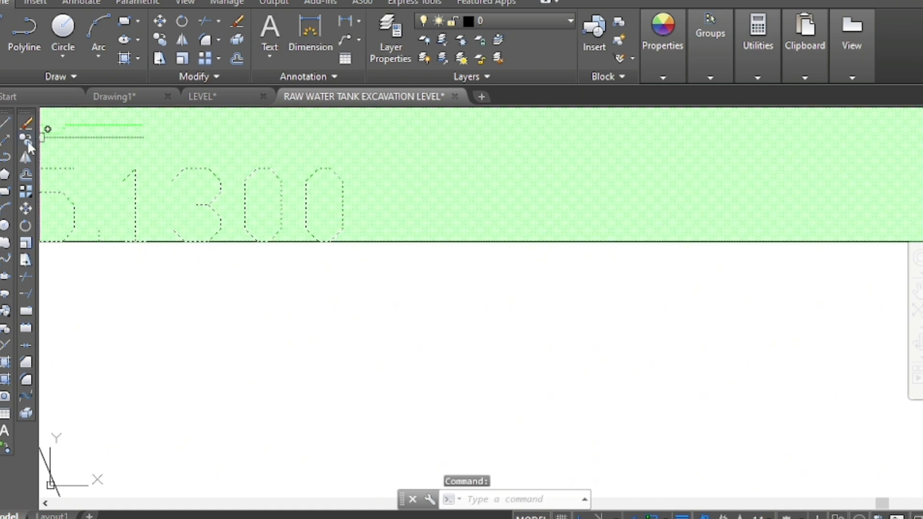
{"action": "left_click", "coordinate": [27, 140]}
{"action": "left_click", "coordinate": [144, 281]}
{"action": "scroll", "coordinate": [145, 281], "scroll_direction": "down", "scroll_amount": 2}
{"action": "scroll", "coordinate": [280, 216], "scroll_direction": "down", "scroll_amount": 2}
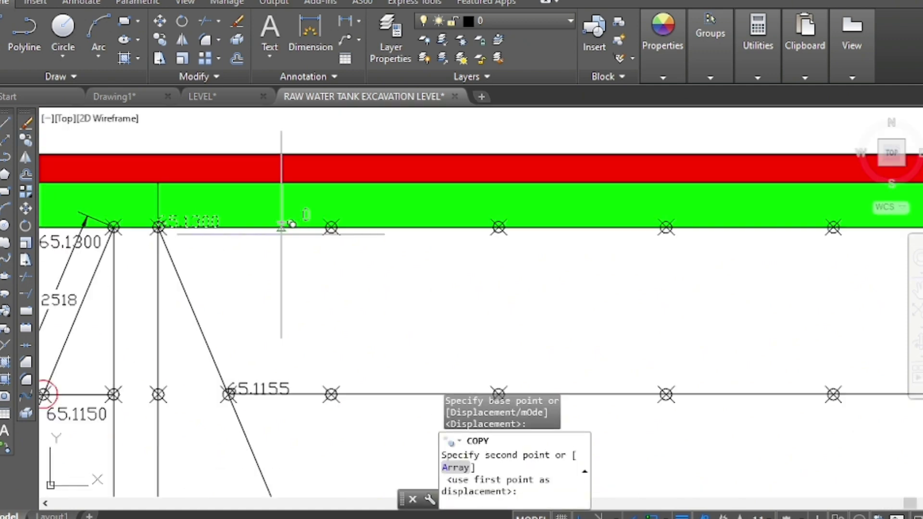
{"action": "scroll", "coordinate": [382, 455], "scroll_direction": "down", "scroll_amount": 2}
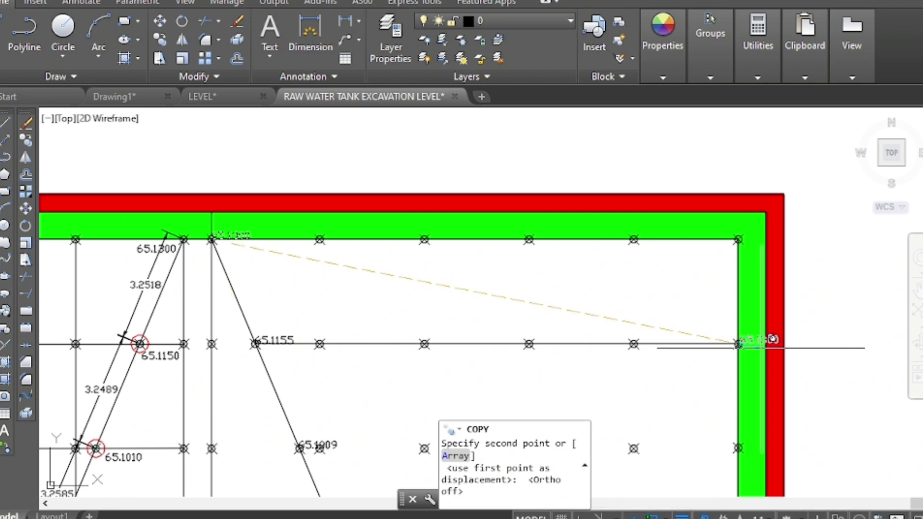
{"action": "scroll", "coordinate": [741, 340], "scroll_direction": "up", "scroll_amount": 5}
{"action": "scroll", "coordinate": [769, 331], "scroll_direction": "down", "scroll_amount": 3}
{"action": "scroll", "coordinate": [745, 303], "scroll_direction": "up", "scroll_amount": 5}
{"action": "left_click", "coordinate": [633, 345]}
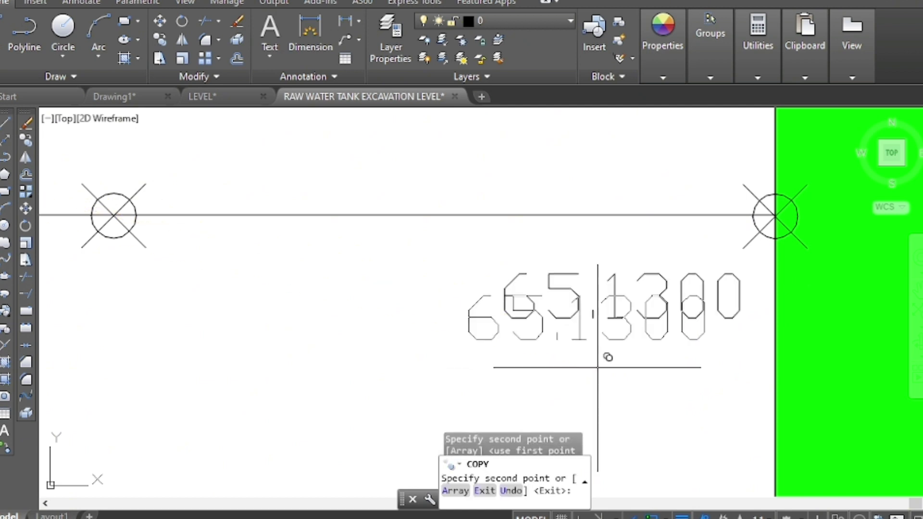
{"action": "key", "text": "Escape"}
Step: Grip-stretch the copied label's insertion point onto the border grid point
{"action": "left_click", "coordinate": [587, 259]}
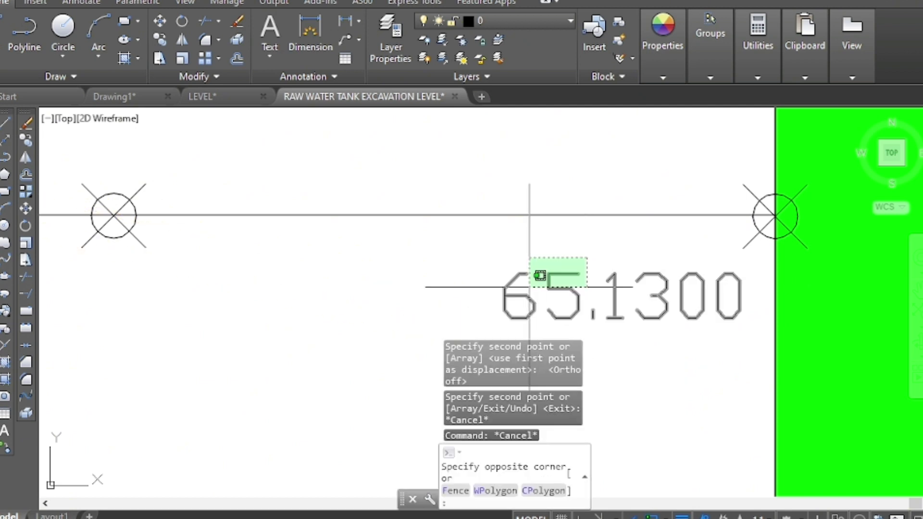
{"action": "left_click", "coordinate": [476, 288]}
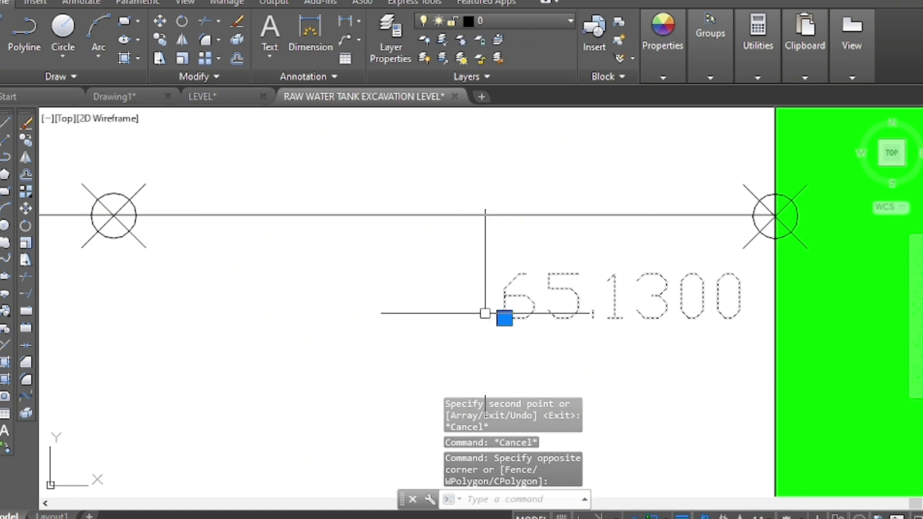
{"action": "left_click", "coordinate": [504, 318]}
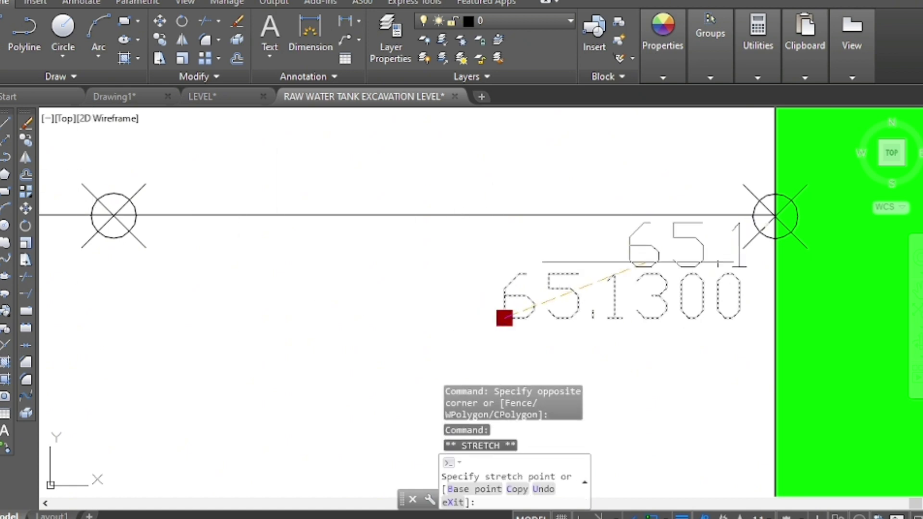
{"action": "scroll", "coordinate": [786, 206], "scroll_direction": "up", "scroll_amount": 5}
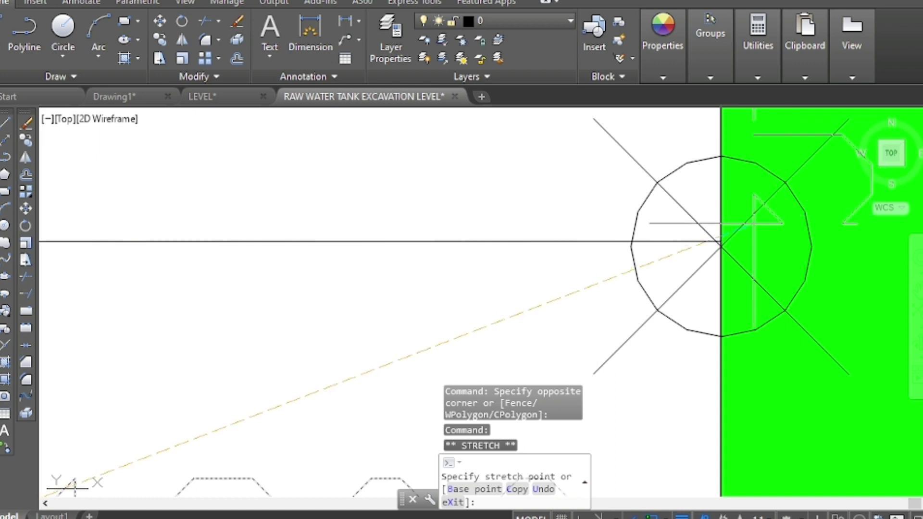
{"action": "left_click", "coordinate": [720, 246]}
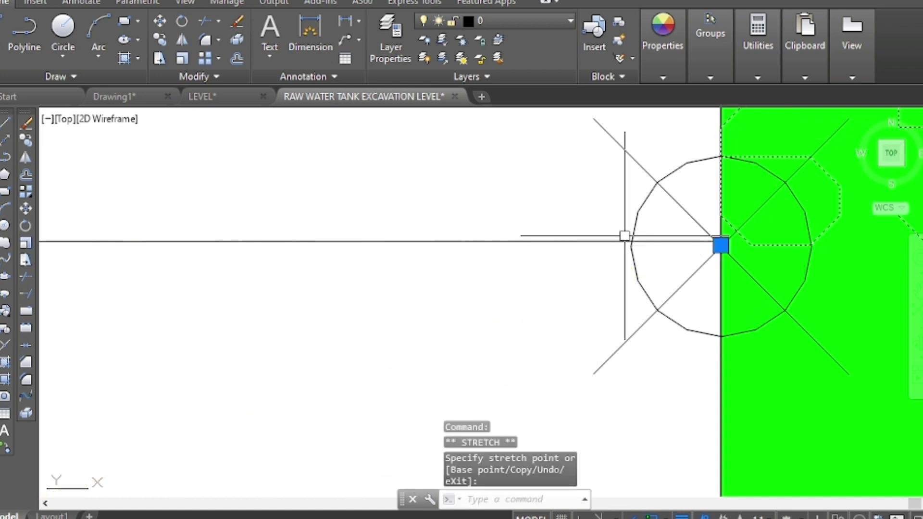
{"action": "scroll", "coordinate": [624, 235], "scroll_direction": "down", "scroll_amount": 8}
{"action": "key", "text": "Escape"}
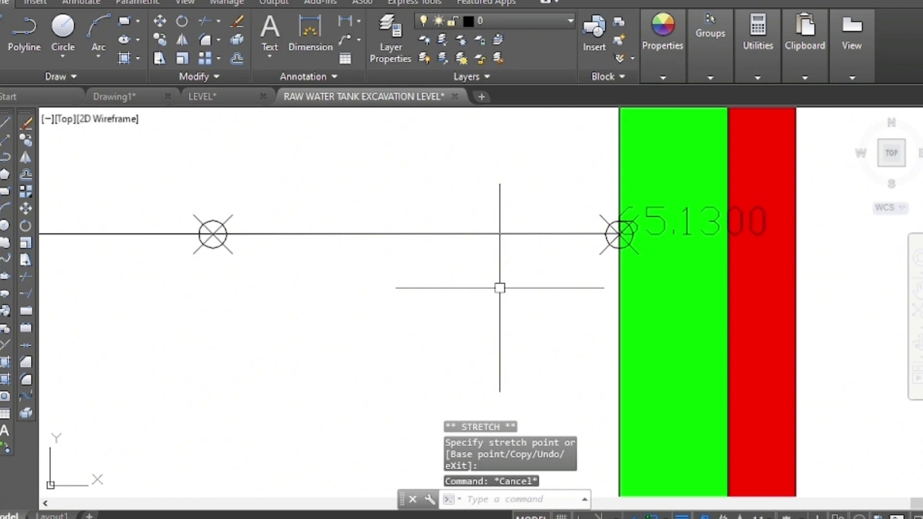
Step: Run EIP with the Offset method and pick 65.1300 as the first level text
{"action": "type", "text": "EIP"}
{"action": "key", "text": "Return"}
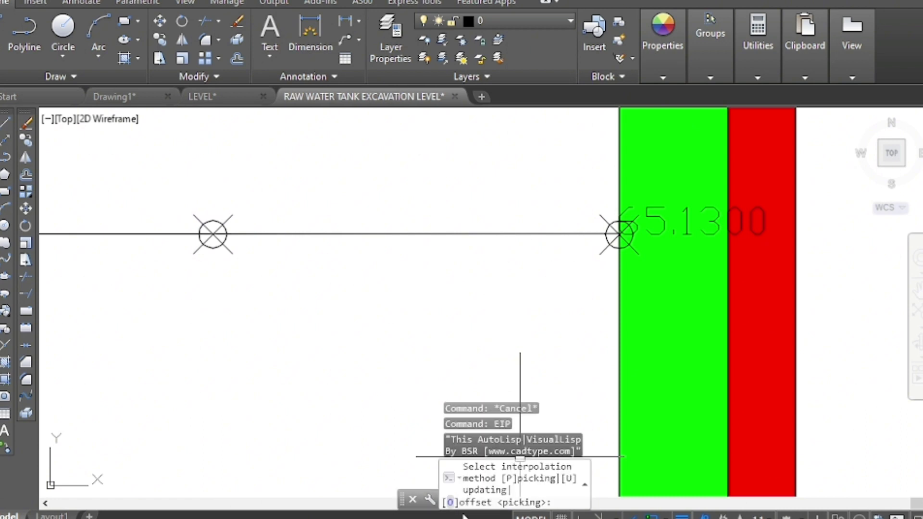
{"action": "type", "text": "o"}
{"action": "key", "text": "Return"}
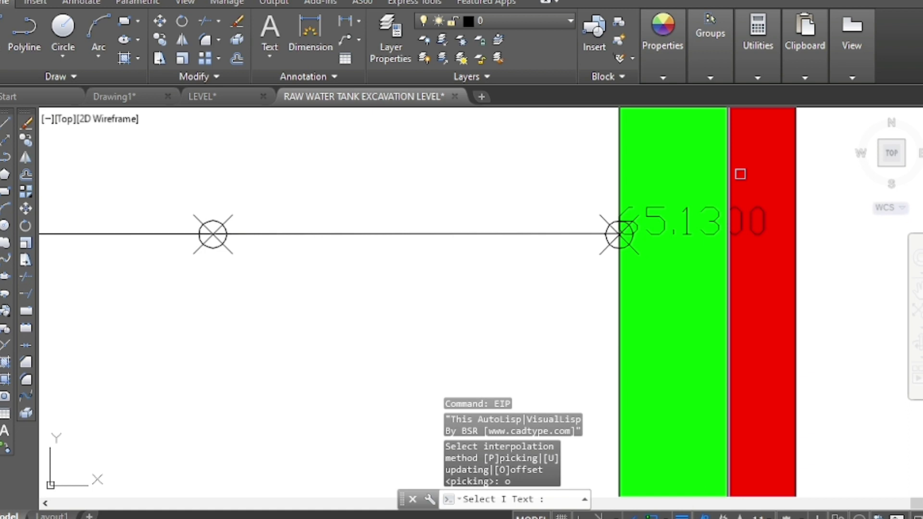
{"action": "scroll", "coordinate": [740, 174], "scroll_direction": "up", "scroll_amount": 4}
{"action": "left_click", "coordinate": [753, 260]}
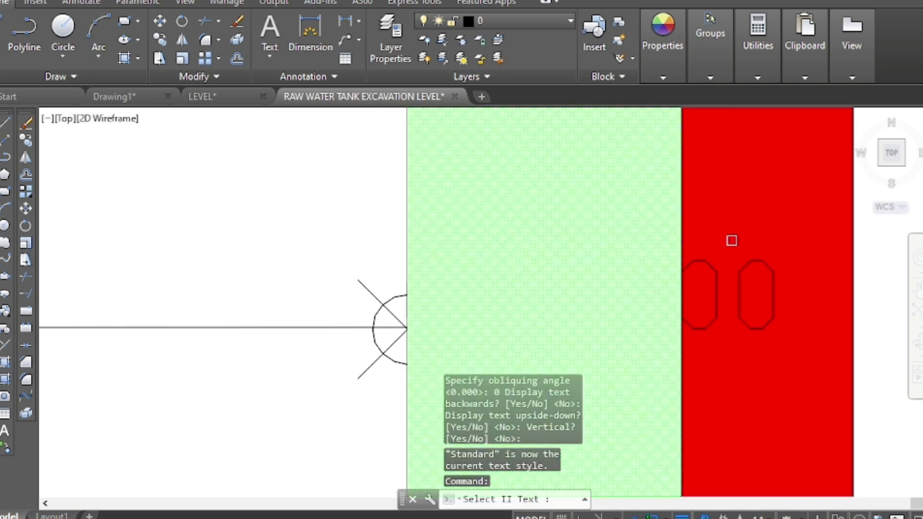
Step: Pick 65.1155 as second text and accept offset distance 3 to place interpolated levels
{"action": "scroll", "coordinate": [731, 240], "scroll_direction": "down", "scroll_amount": 5}
{"action": "scroll", "coordinate": [293, 242], "scroll_direction": "up", "scroll_amount": 4}
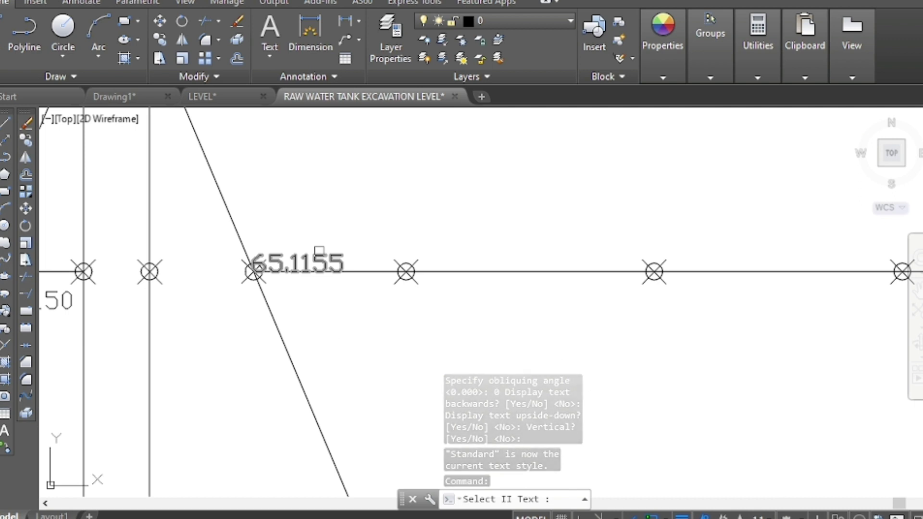
{"action": "left_click", "coordinate": [319, 250]}
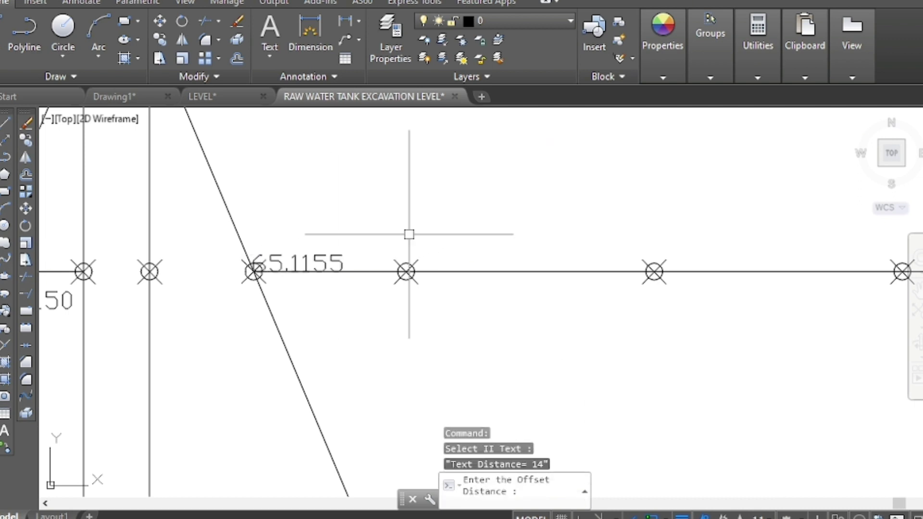
{"action": "scroll", "coordinate": [409, 234], "scroll_direction": "down", "scroll_amount": 2}
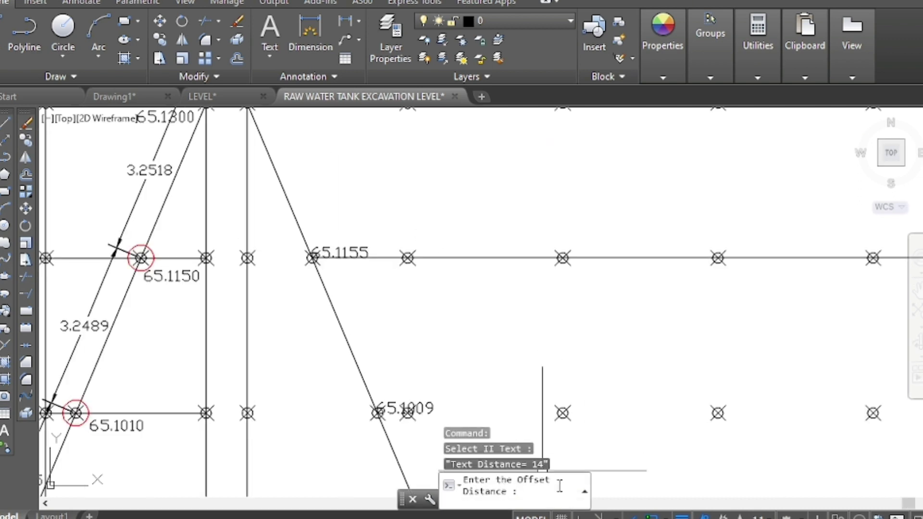
{"action": "scroll", "coordinate": [484, 330], "scroll_direction": "down", "scroll_amount": 4}
{"action": "scroll", "coordinate": [627, 399], "scroll_direction": "up", "scroll_amount": 2}
{"action": "scroll", "coordinate": [644, 398], "scroll_direction": "up", "scroll_amount": 2}
{"action": "type", "text": "3"}
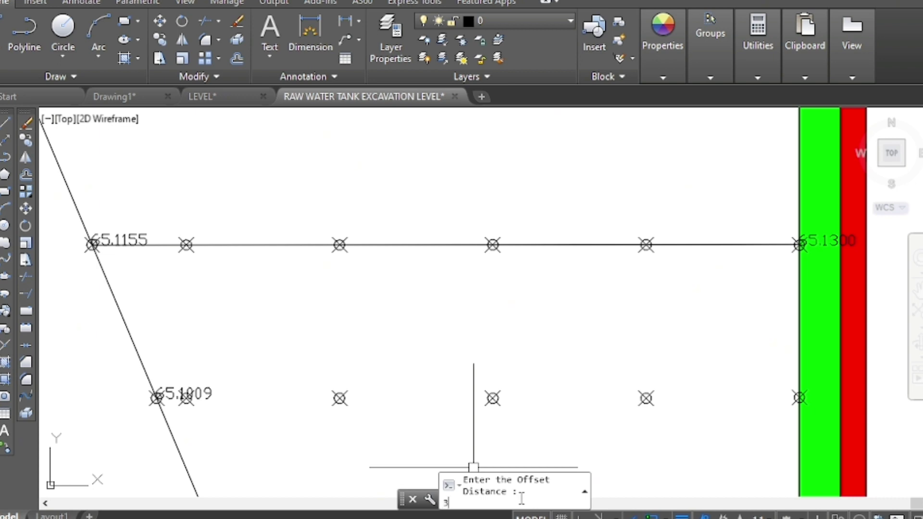
{"action": "key", "text": "Return"}
{"action": "type", "text": "EIP"}
{"action": "key", "text": "Return"}
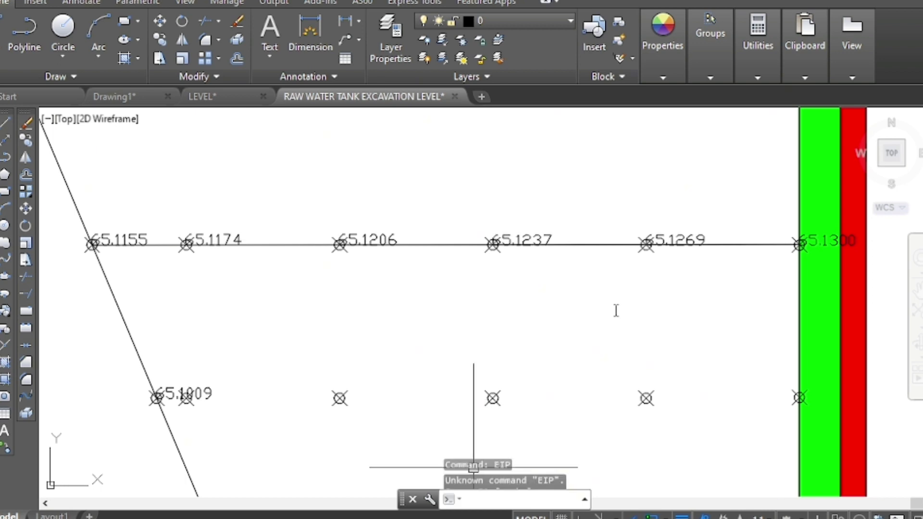
Step: Select the 65.1237 label and all similar level texts
{"action": "scroll", "coordinate": [461, 149], "scroll_direction": "up", "scroll_amount": 2}
{"action": "left_click", "coordinate": [603, 240]}
{"action": "left_click", "coordinate": [568, 280]}
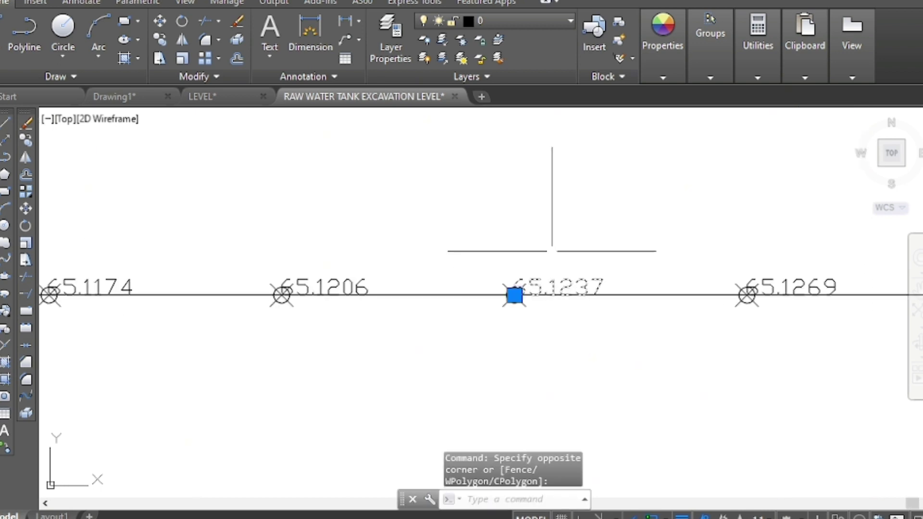
{"action": "right_click", "coordinate": [552, 250]}
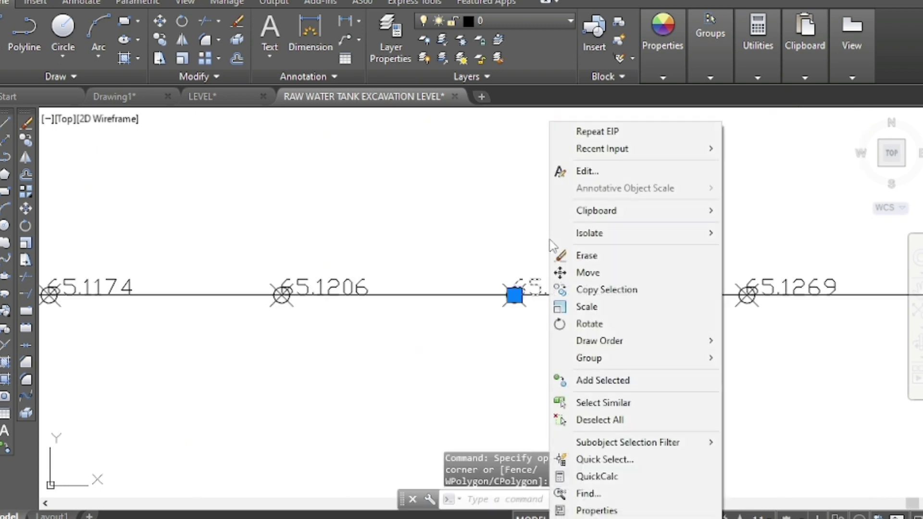
{"action": "left_click", "coordinate": [595, 405]}
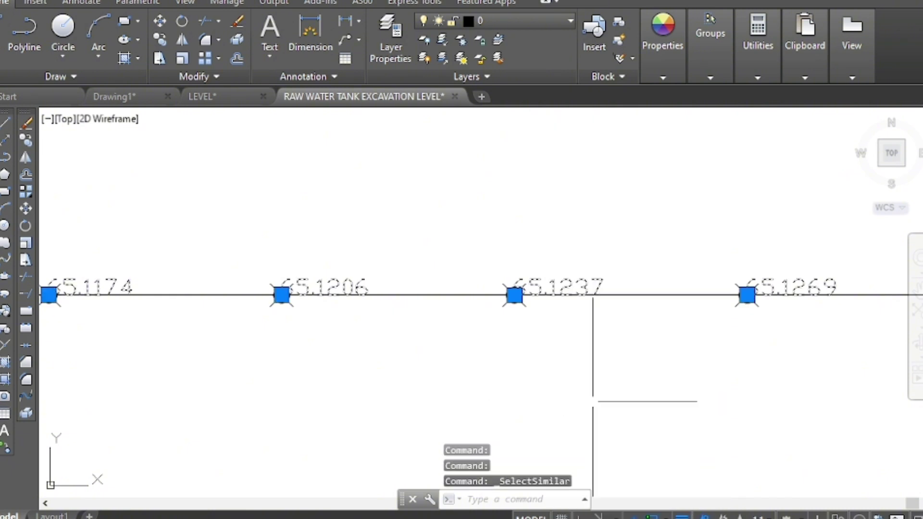
Step: Set the selected level texts to colour Red and rotation 45° in Properties
{"action": "right_click", "coordinate": [552, 225]}
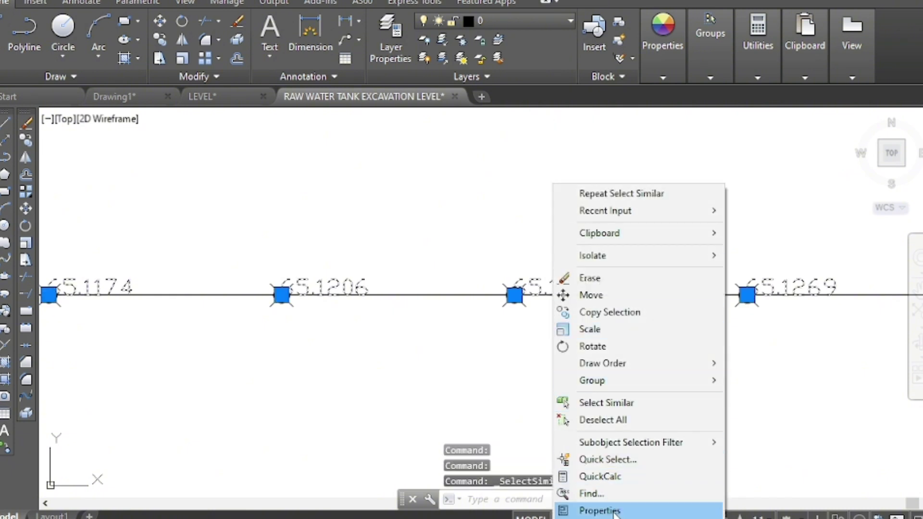
{"action": "left_click", "coordinate": [611, 507]}
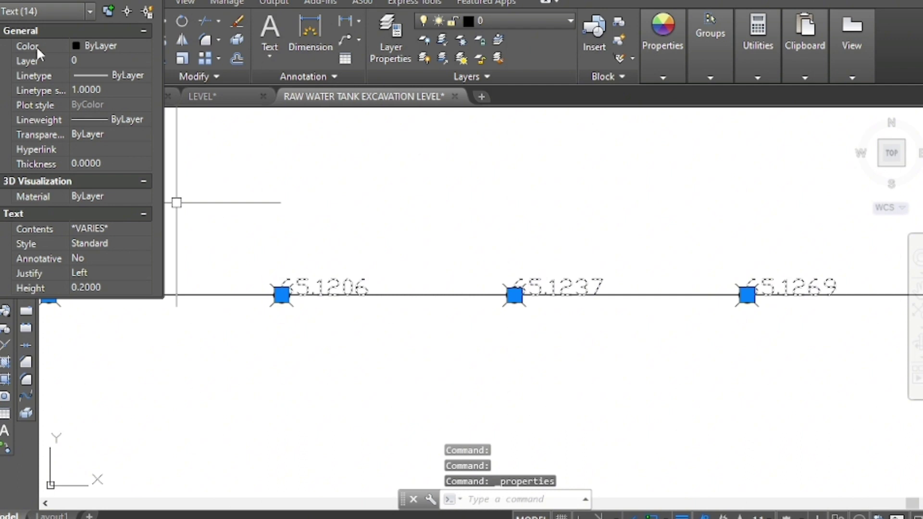
{"action": "left_click", "coordinate": [102, 46]}
{"action": "left_click", "coordinate": [102, 46]}
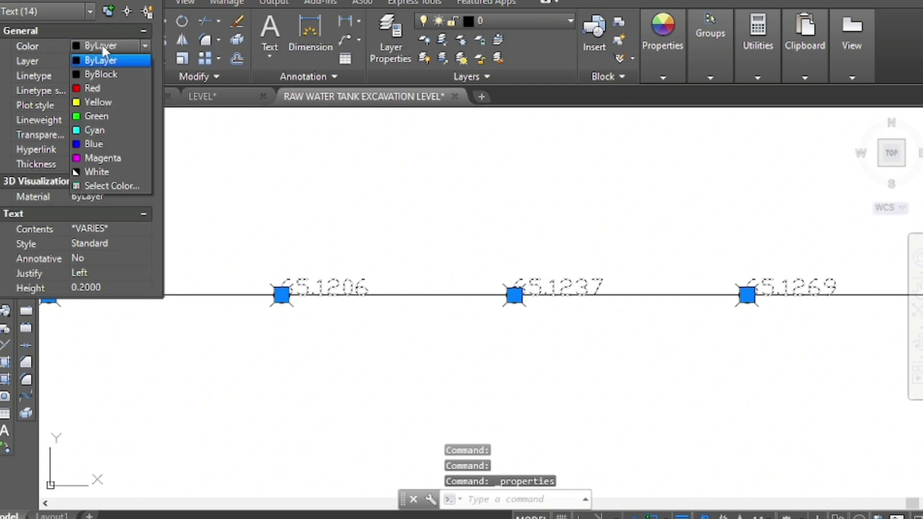
{"action": "left_click", "coordinate": [97, 88]}
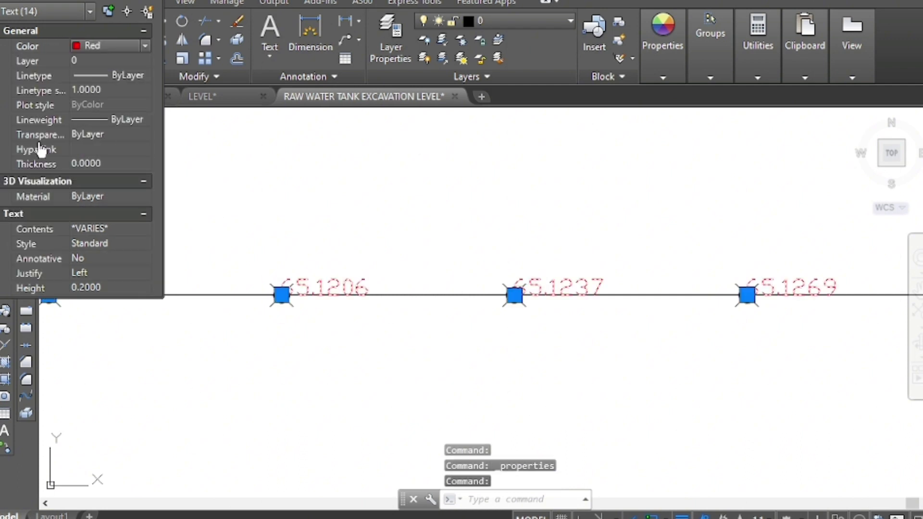
{"action": "scroll", "coordinate": [90, 185], "scroll_direction": "down", "scroll_amount": 2}
{"action": "scroll", "coordinate": [91, 184], "scroll_direction": "down", "scroll_amount": 2}
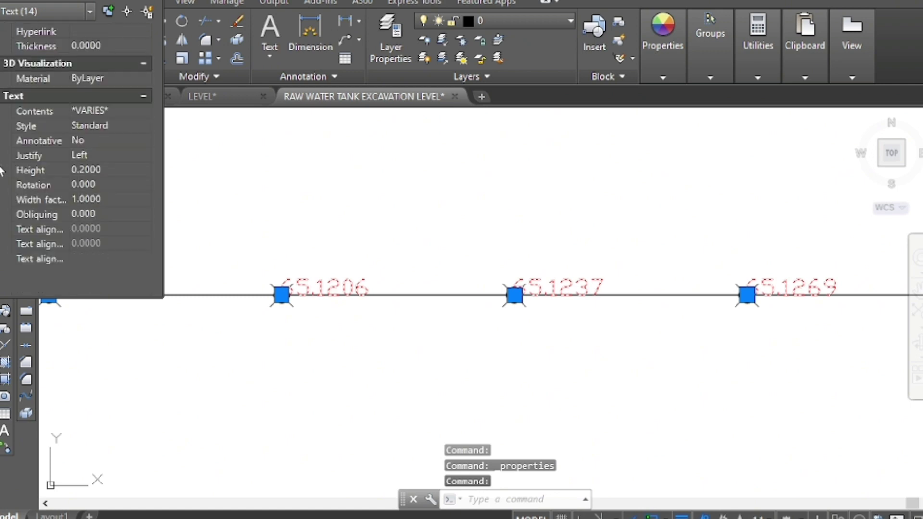
{"action": "left_click", "coordinate": [99, 184]}
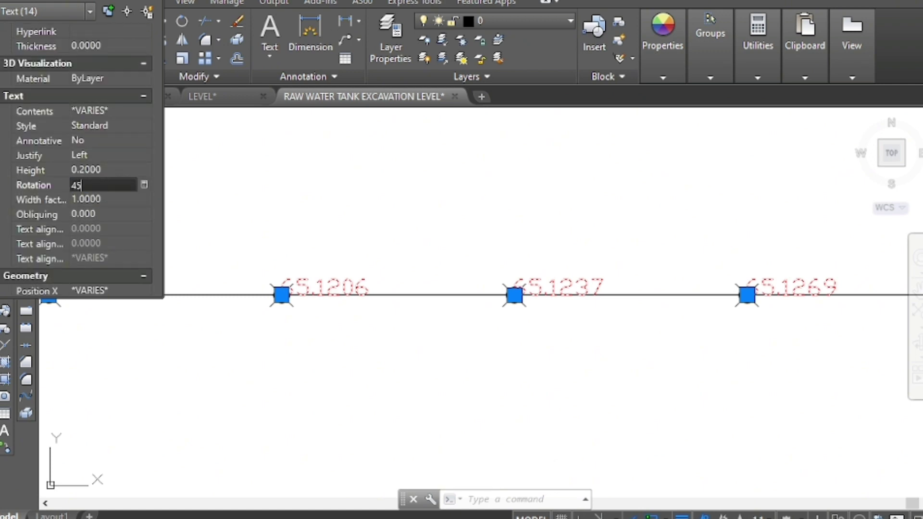
{"action": "type", "text": "45"}
{"action": "key", "text": "Tab"}
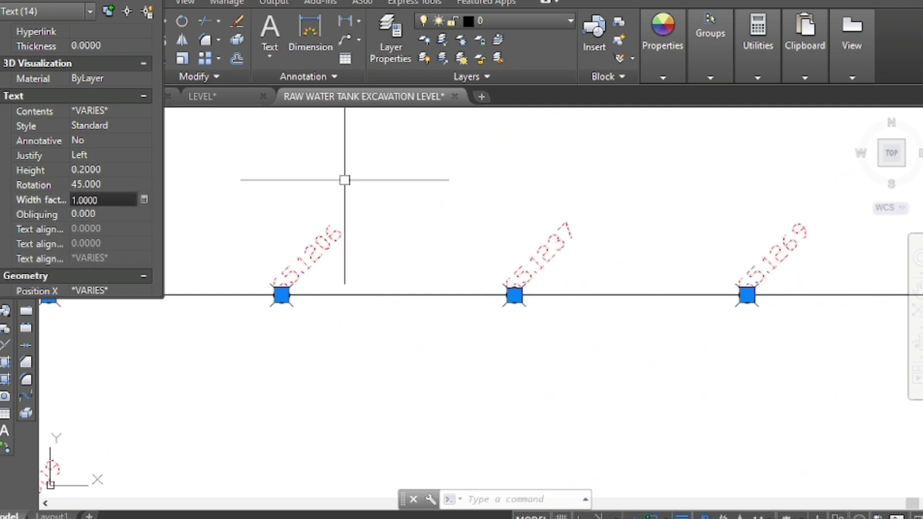
{"action": "key", "text": "Escape"}
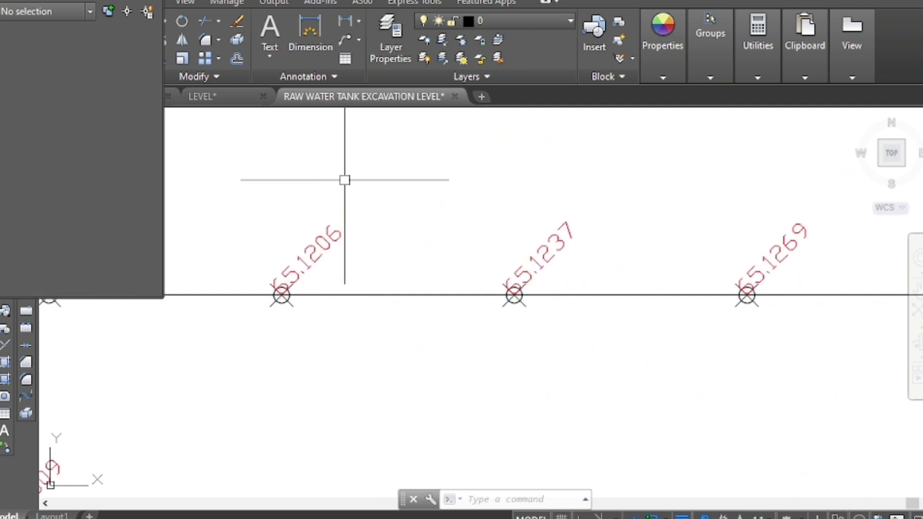
{"action": "scroll", "coordinate": [345, 181], "scroll_direction": "down", "scroll_amount": 3}
{"action": "scroll", "coordinate": [345, 180], "scroll_direction": "down", "scroll_amount": 2}
{"action": "scroll", "coordinate": [576, 222], "scroll_direction": "up", "scroll_amount": 2}
{"action": "scroll", "coordinate": [575, 222], "scroll_direction": "down", "scroll_amount": 3}
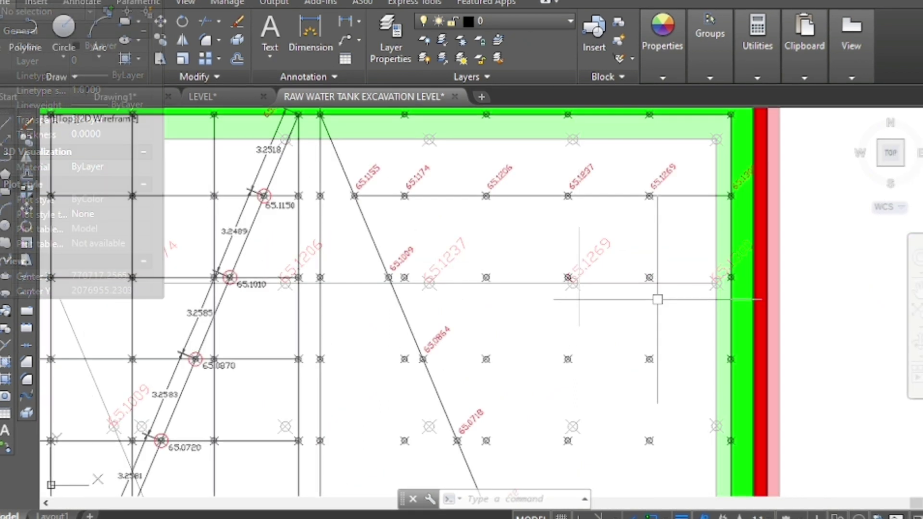
{"action": "scroll", "coordinate": [655, 298], "scroll_direction": "up", "scroll_amount": 6}
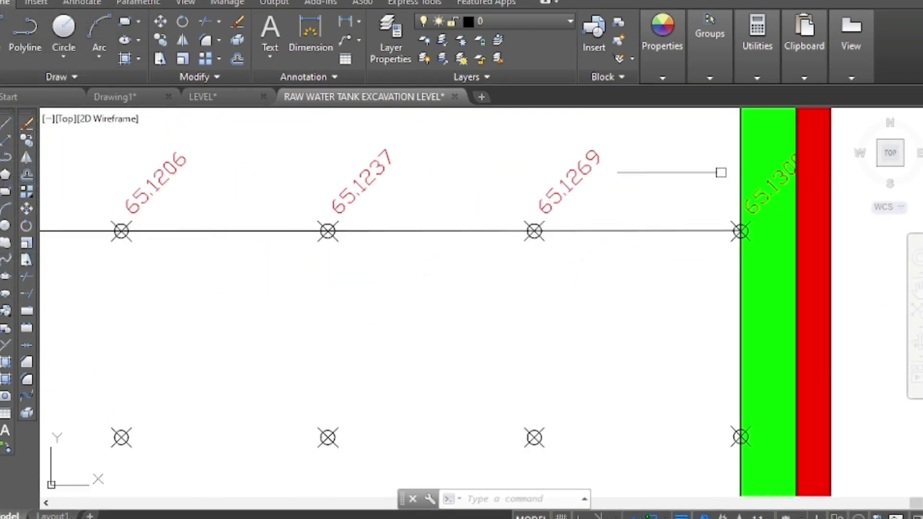
Step: Copy the 65.1300 level text from the grid point to a second point
{"action": "left_click", "coordinate": [778, 179]}
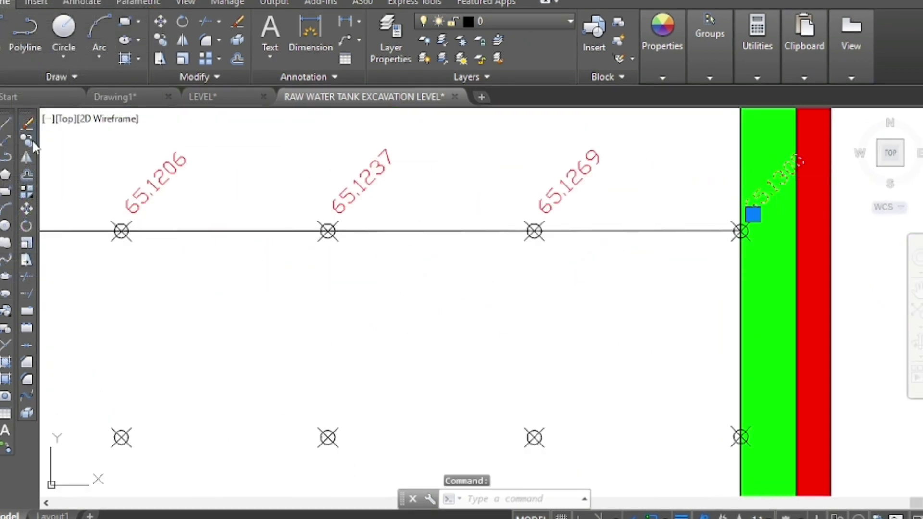
{"action": "left_click", "coordinate": [27, 140]}
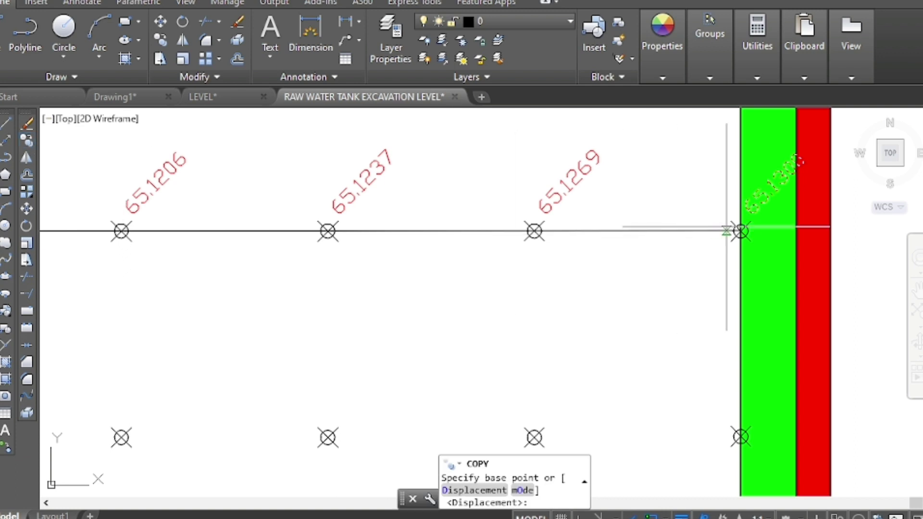
{"action": "left_click", "coordinate": [738, 228]}
{"action": "scroll", "coordinate": [646, 163], "scroll_direction": "down", "scroll_amount": 3}
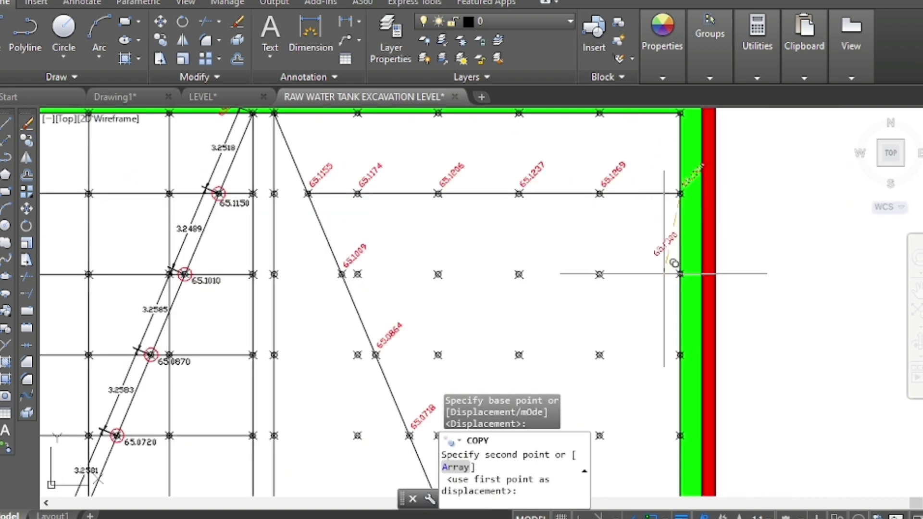
{"action": "scroll", "coordinate": [673, 267], "scroll_direction": "up", "scroll_amount": 6}
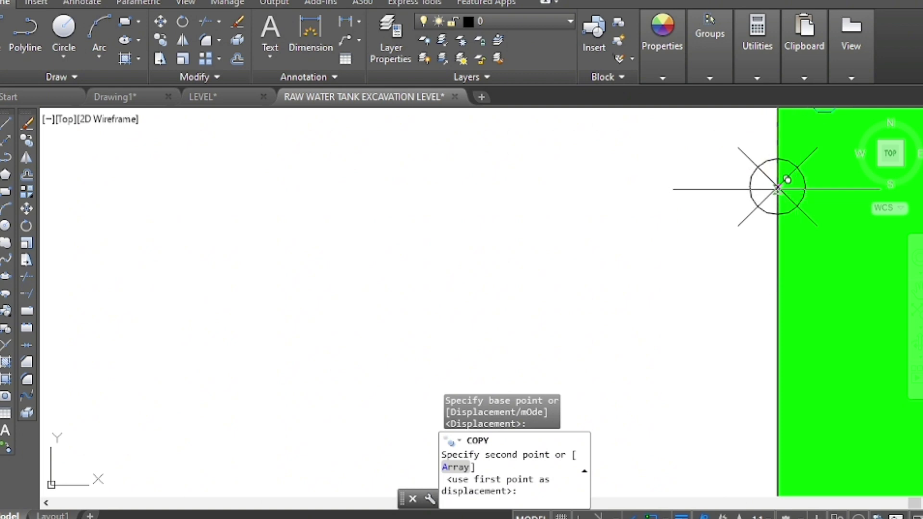
{"action": "left_click", "coordinate": [777, 187]}
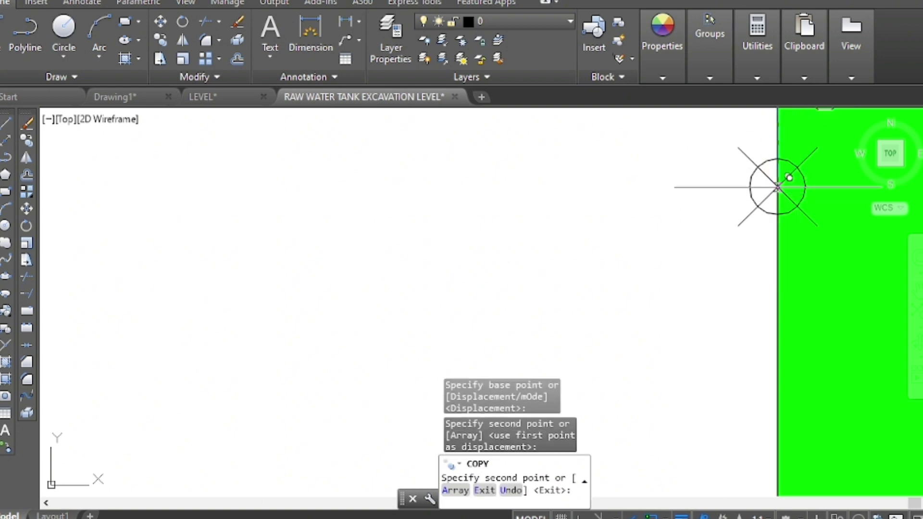
{"action": "key", "text": "Escape"}
{"action": "scroll", "coordinate": [662, 280], "scroll_direction": "down", "scroll_amount": 2}
{"action": "key", "text": "Escape"}
{"action": "key", "text": "Escape"}
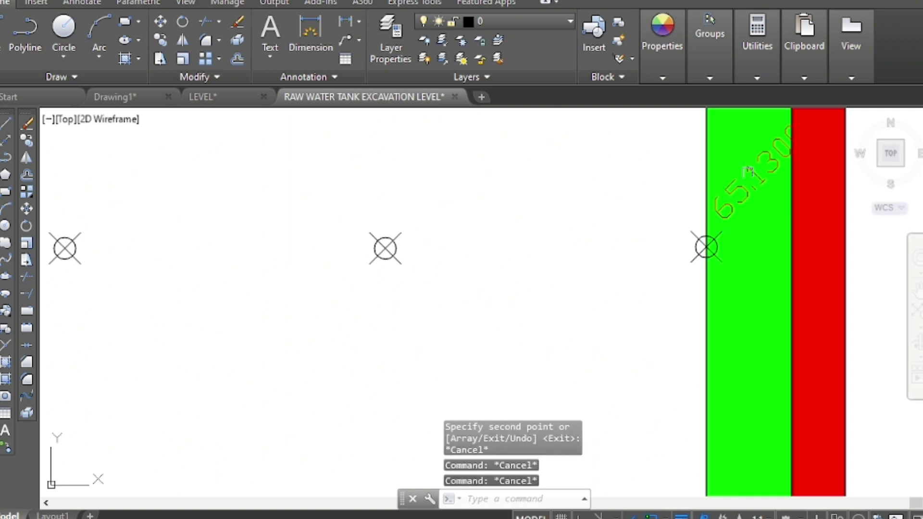
Step: Reselect the 65.1300 text and cancel an accidental move
{"action": "left_click", "coordinate": [754, 165]}
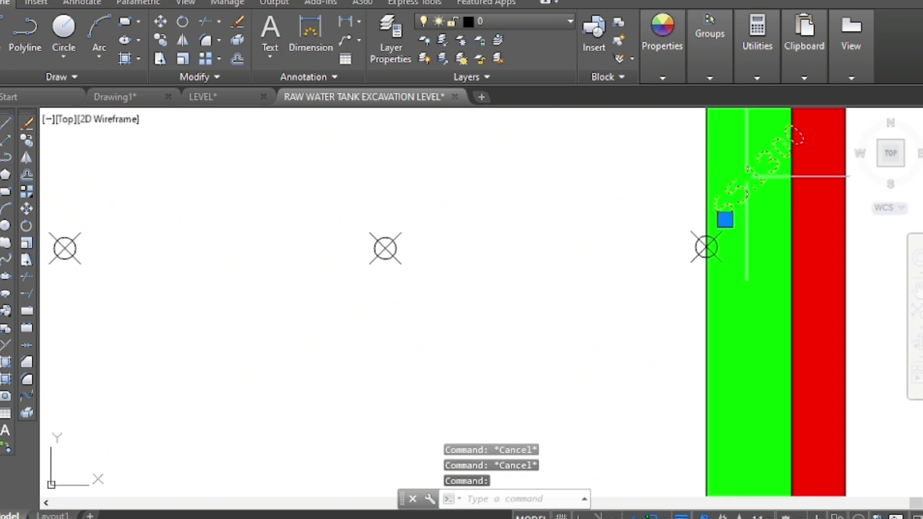
{"action": "scroll", "coordinate": [711, 197], "scroll_direction": "up", "scroll_amount": 4}
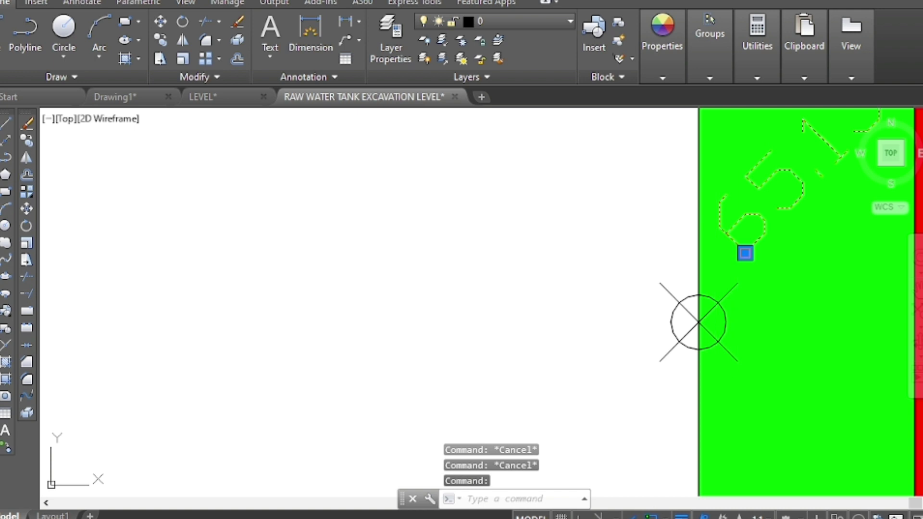
{"action": "left_click", "coordinate": [745, 253]}
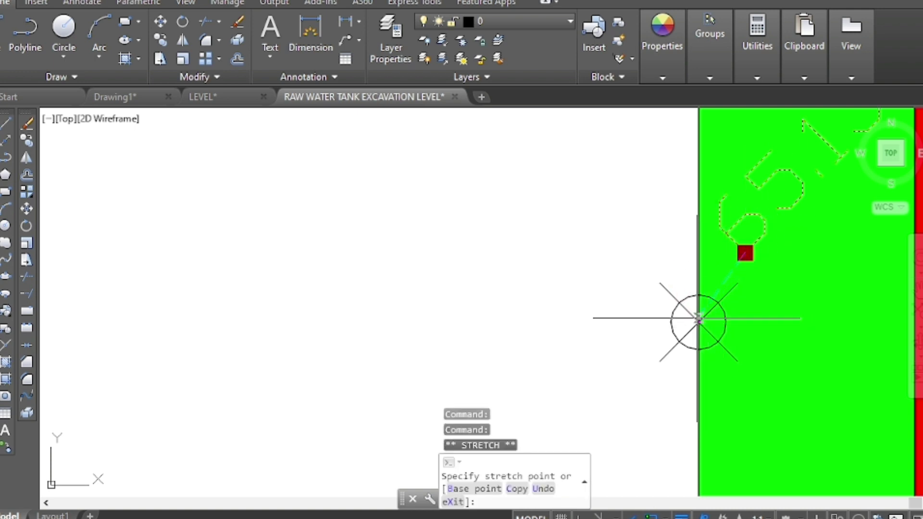
{"action": "key", "text": "Escape"}
{"action": "key", "text": "Escape"}
{"action": "scroll", "coordinate": [563, 206], "scroll_direction": "down", "scroll_amount": 2}
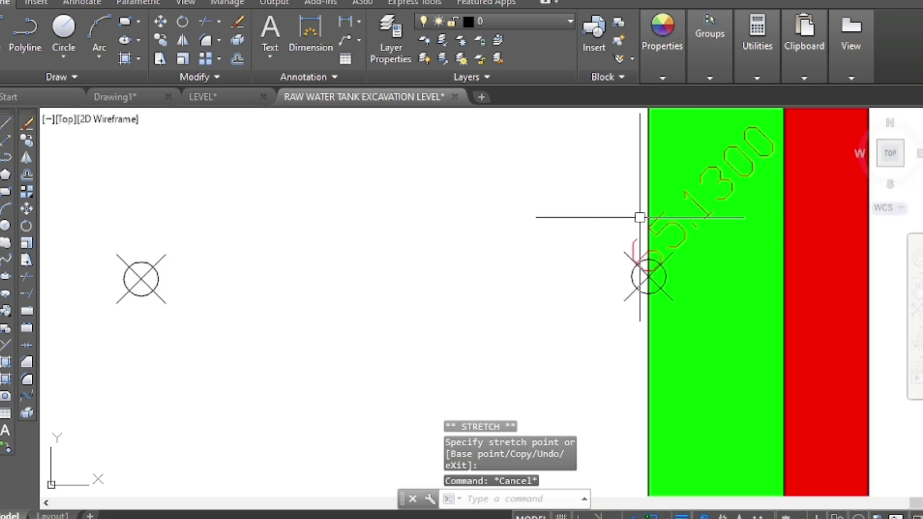
Step: Trim the 65.1300 label down to 65 and restart the EIP routine
{"action": "left_click", "coordinate": [696, 200]}
{"action": "double_click", "coordinate": [697, 197]}
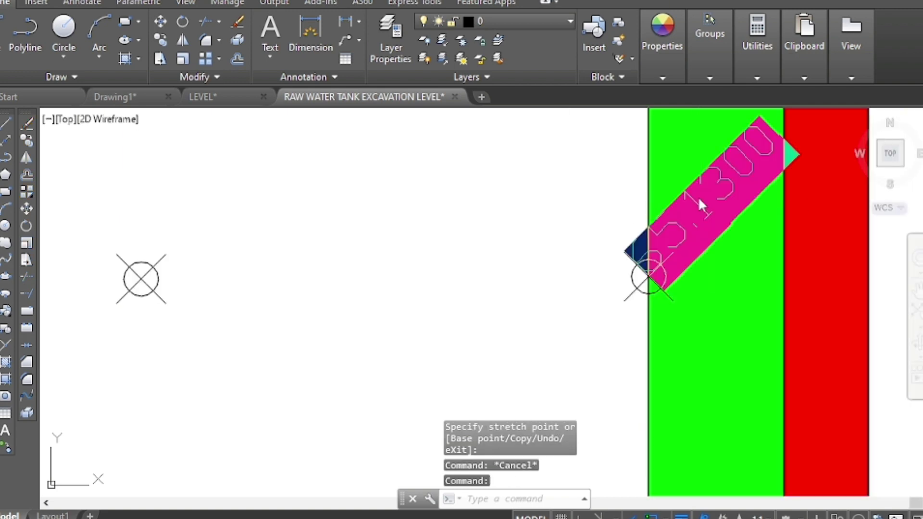
{"action": "key", "text": "End"}
{"action": "key", "text": "BackSpace"}
{"action": "key", "text": "BackSpace"}
{"action": "key", "text": "BackSpace"}
{"action": "key", "text": "BackSpace"}
{"action": "key", "text": "BackSpace"}
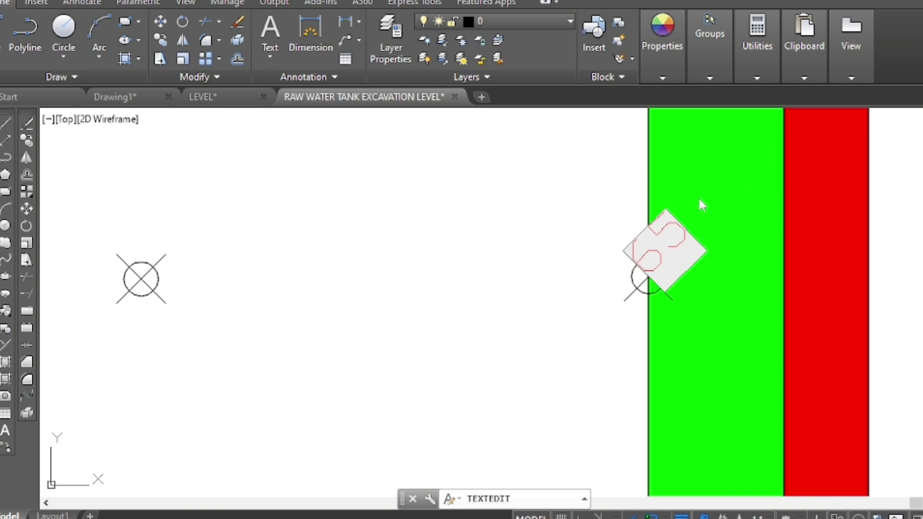
{"action": "key", "text": "Return"}
{"action": "key", "text": "Escape"}
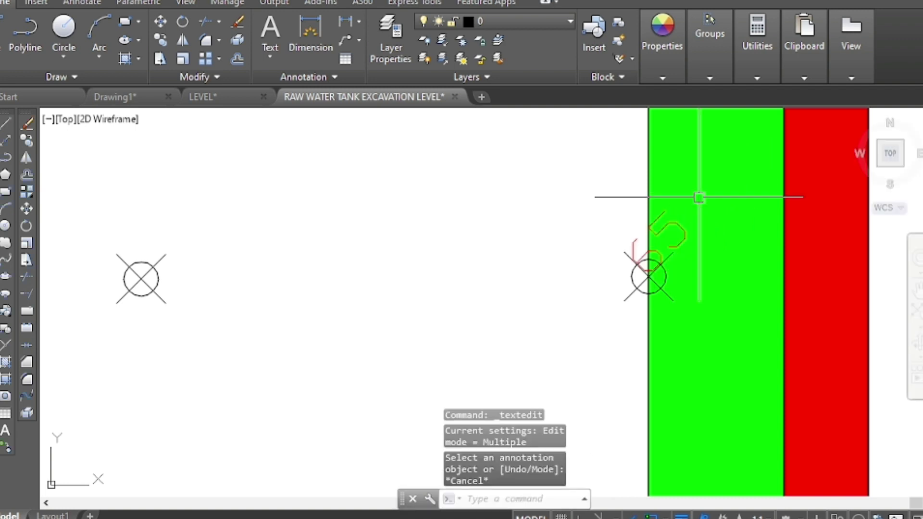
{"action": "scroll", "coordinate": [524, 262], "scroll_direction": "down", "scroll_amount": 2}
{"action": "type", "text": "eip"}
{"action": "key", "text": "Return"}
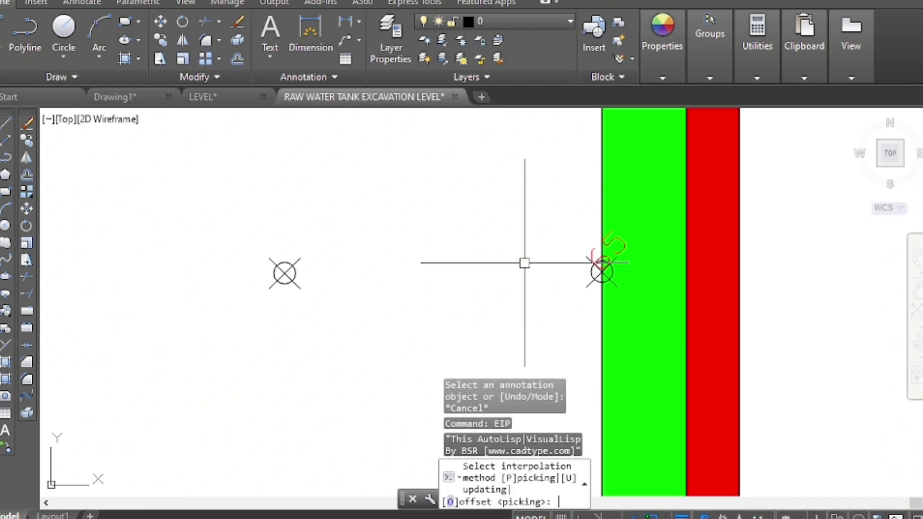
{"action": "type", "text": "o"}
Step: Interpolate between the 65 and 65.1009 labels using the Offset method at distance 3
{"action": "key", "text": "Return"}
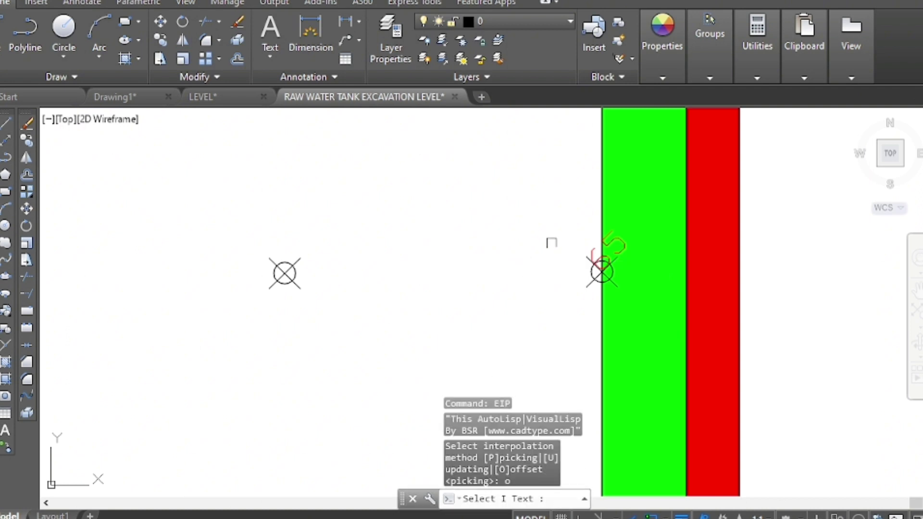
{"action": "scroll", "coordinate": [557, 244], "scroll_direction": "up", "scroll_amount": 4}
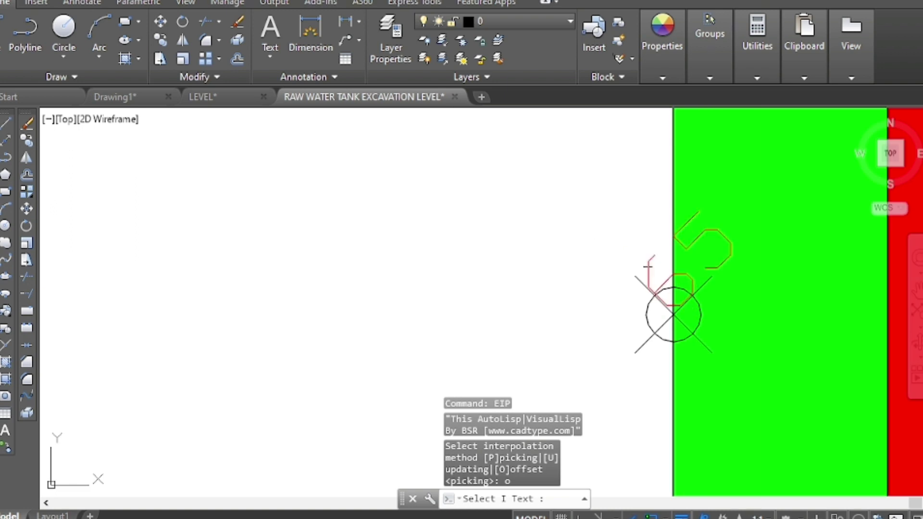
{"action": "left_click", "coordinate": [648, 266]}
{"action": "scroll", "coordinate": [648, 265], "scroll_direction": "down", "scroll_amount": 4}
{"action": "scroll", "coordinate": [373, 257], "scroll_direction": "up", "scroll_amount": 4}
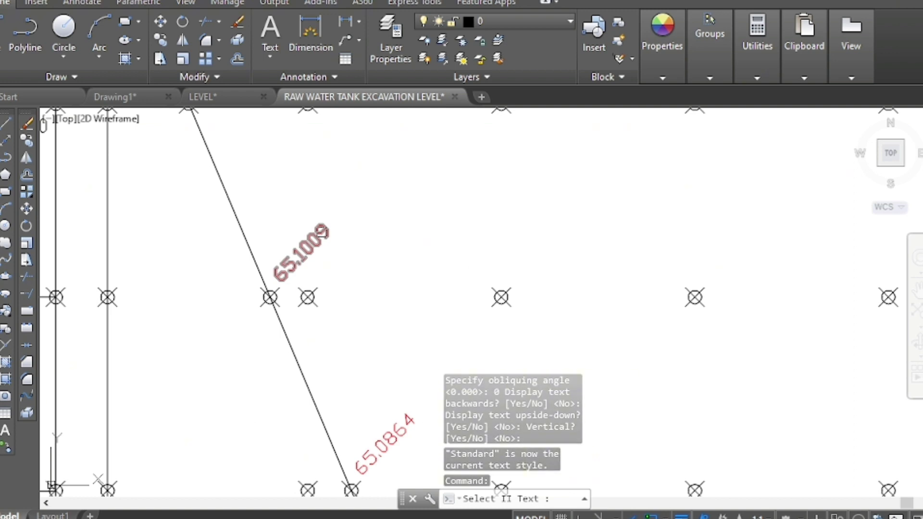
{"action": "left_click", "coordinate": [300, 241]}
{"action": "scroll", "coordinate": [300, 240], "scroll_direction": "down", "scroll_amount": 2}
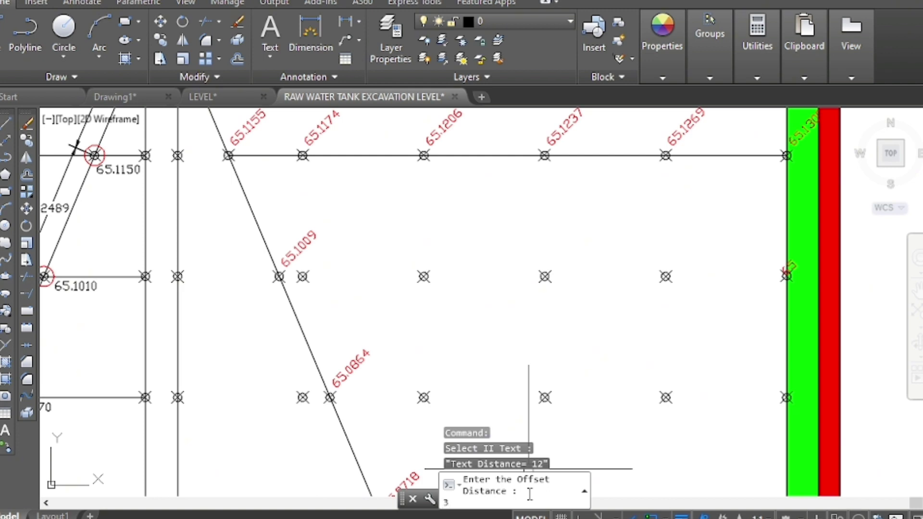
{"action": "key", "text": "Return"}
{"action": "type", "text": "EIP"}
{"action": "key", "text": "Return"}
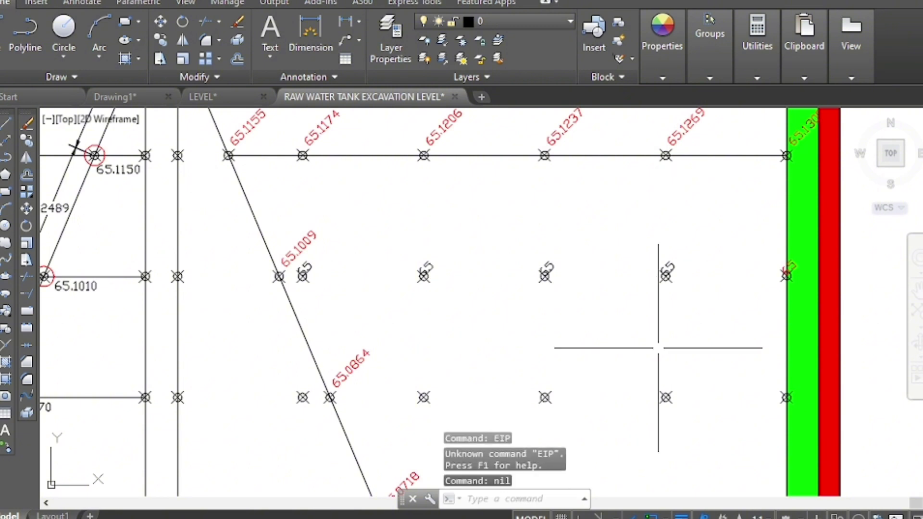
{"action": "scroll", "coordinate": [663, 261], "scroll_direction": "up", "scroll_amount": 5}
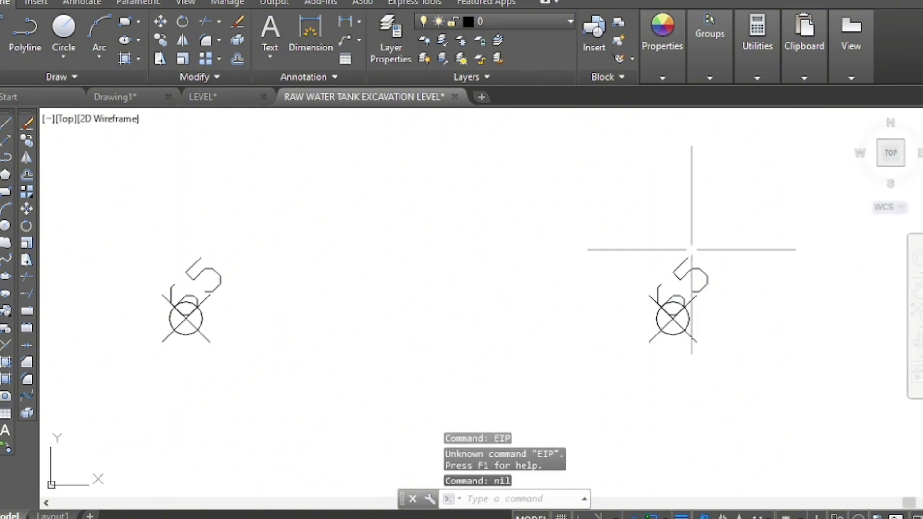
{"action": "scroll", "coordinate": [702, 248], "scroll_direction": "down", "scroll_amount": 2}
Step: Window-select three interpolated 65 labels and delete them
{"action": "scroll", "coordinate": [553, 288], "scroll_direction": "down", "scroll_amount": 2}
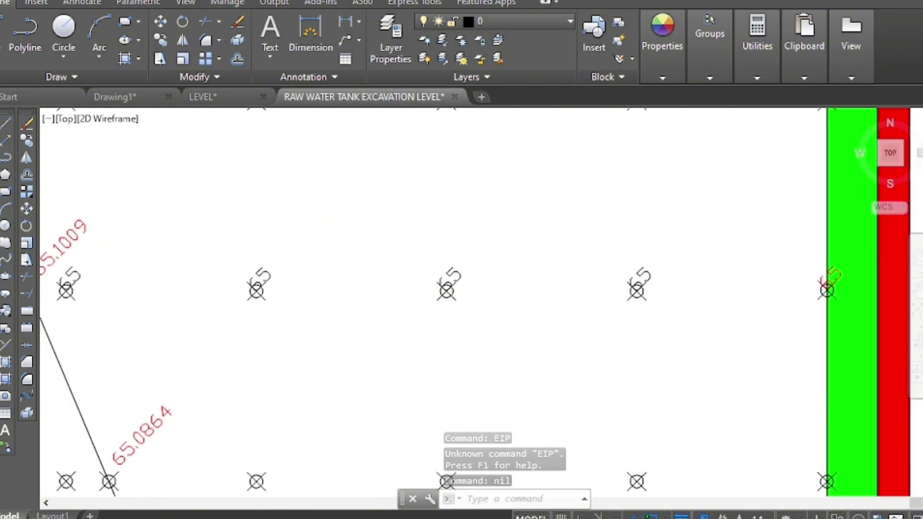
{"action": "scroll", "coordinate": [555, 288], "scroll_direction": "down", "scroll_amount": 2}
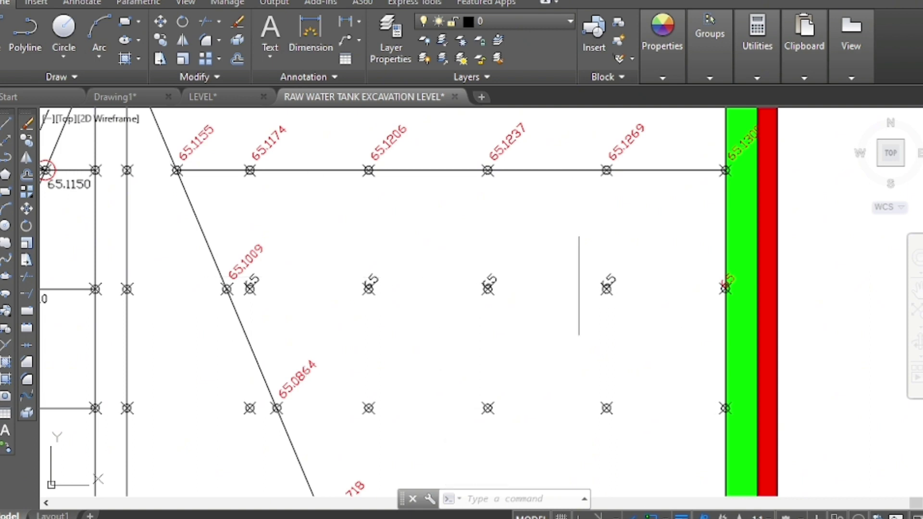
{"action": "scroll", "coordinate": [603, 255], "scroll_direction": "up", "scroll_amount": 3}
{"action": "left_click", "coordinate": [718, 240]}
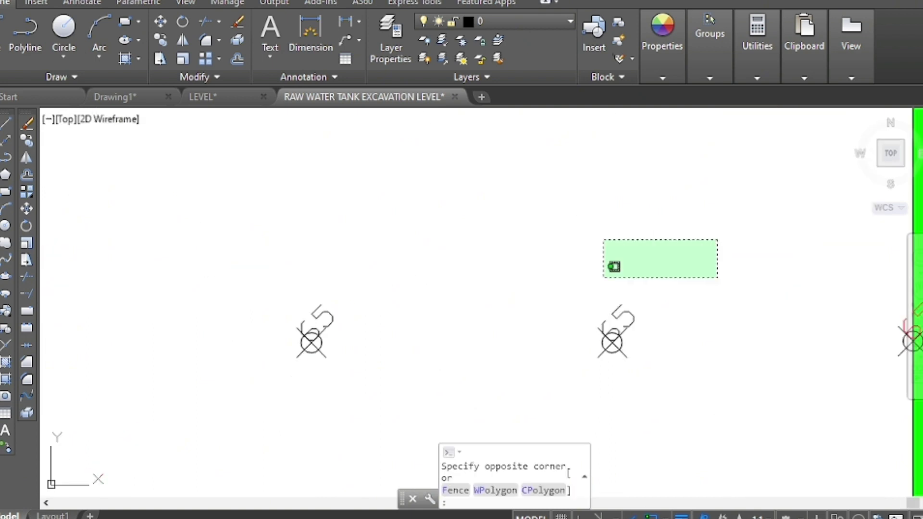
{"action": "left_click", "coordinate": [252, 309]}
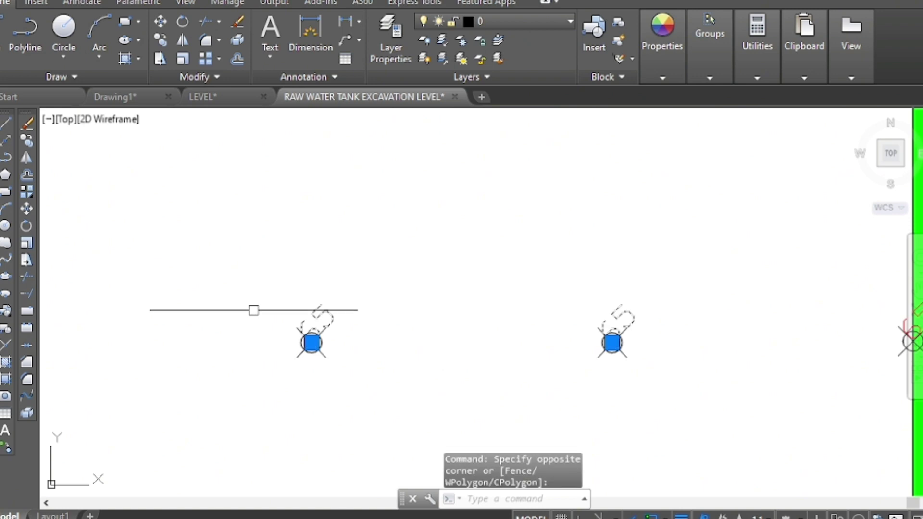
{"action": "scroll", "coordinate": [445, 277], "scroll_direction": "down", "scroll_amount": 4}
{"action": "scroll", "coordinate": [288, 257], "scroll_direction": "up", "scroll_amount": 2}
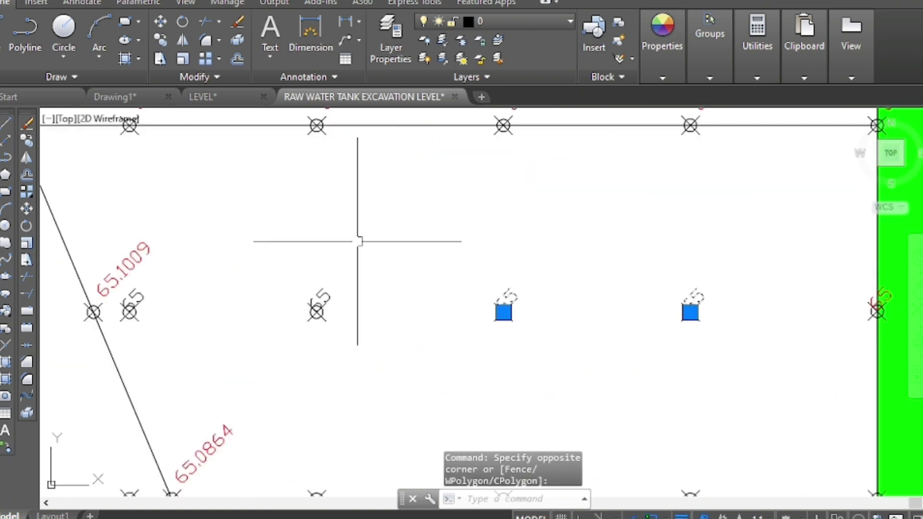
{"action": "left_click", "coordinate": [394, 234]}
{"action": "left_click", "coordinate": [191, 285]}
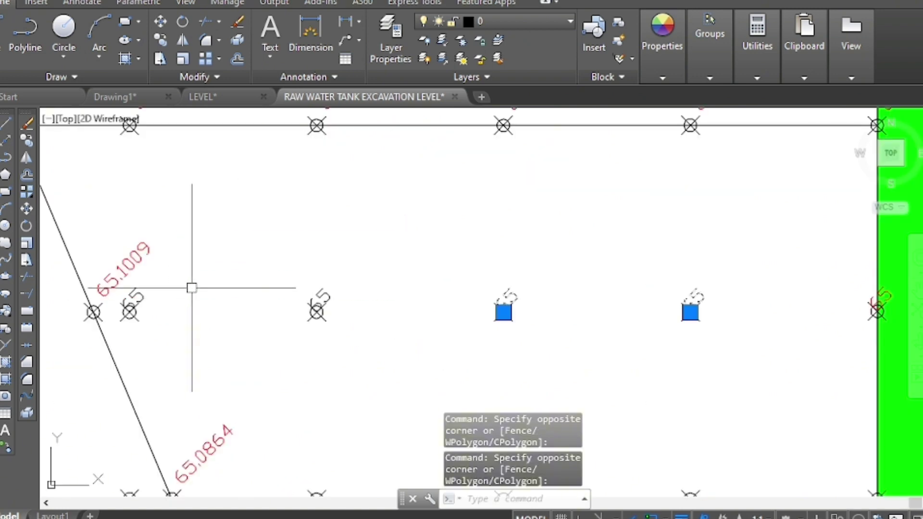
{"action": "left_click", "coordinate": [390, 254]}
{"action": "left_click", "coordinate": [287, 293]}
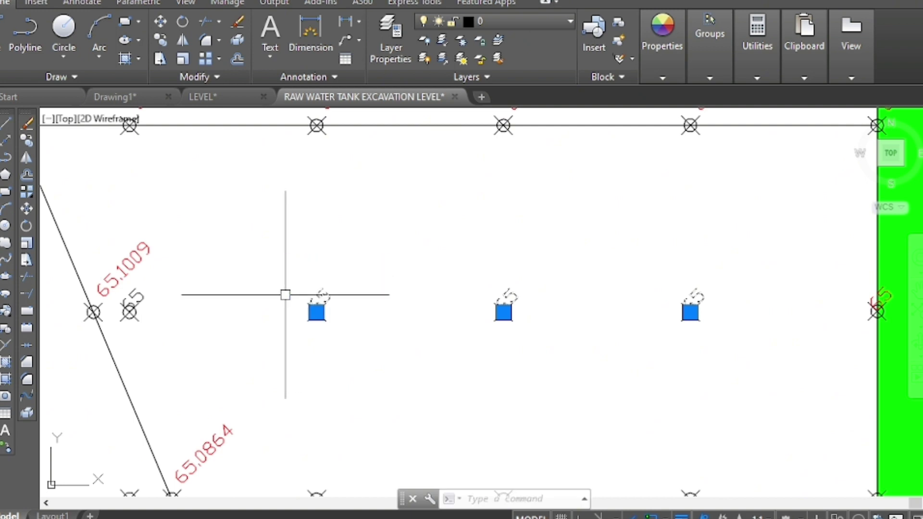
{"action": "key", "text": "Delete"}
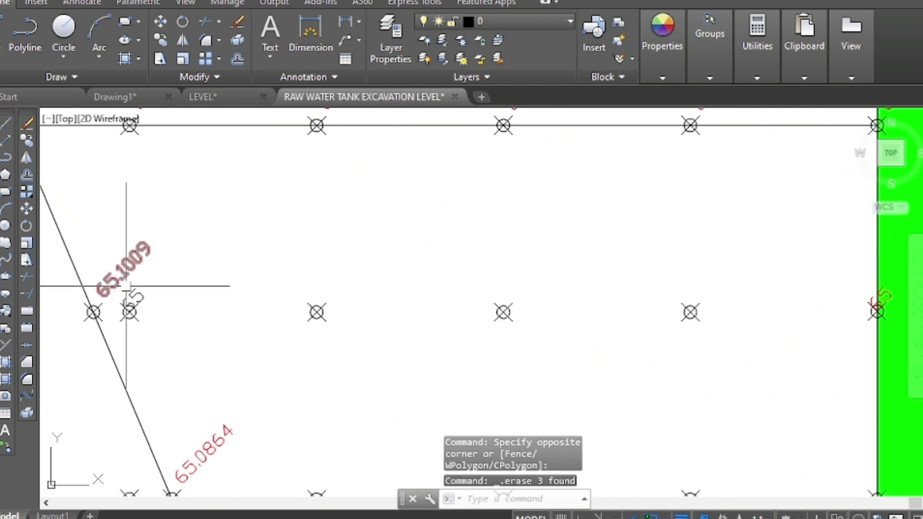
Step: Delete the leftover 65 label near 65.1009
{"action": "left_click", "coordinate": [134, 293]}
{"action": "key", "text": "Delete"}
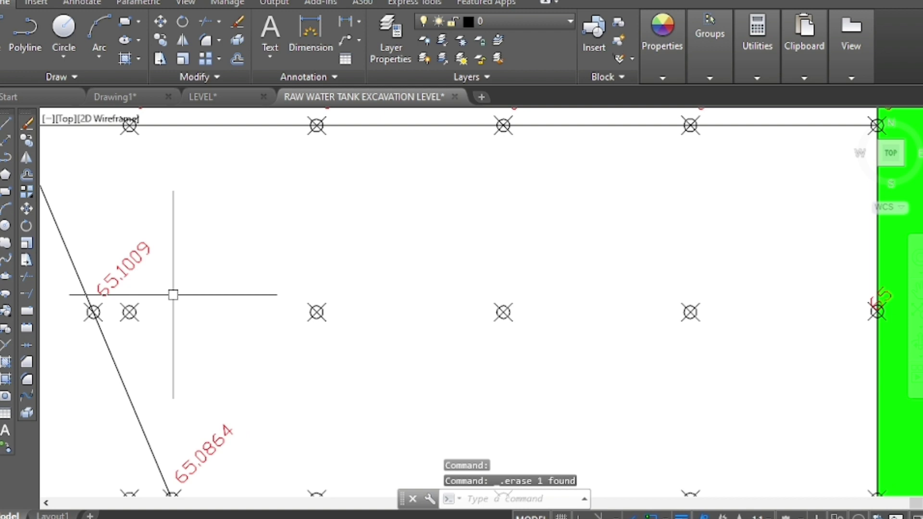
{"action": "scroll", "coordinate": [173, 294], "scroll_direction": "down", "scroll_amount": 2}
{"action": "scroll", "coordinate": [614, 288], "scroll_direction": "up", "scroll_amount": 4}
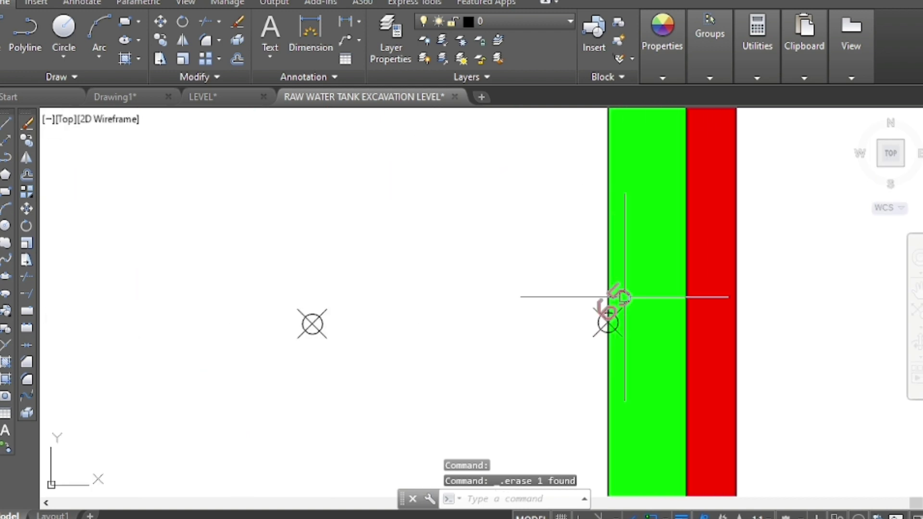
Step: Change the green strip edge label from 65 to 65.13 and restart EIP
{"action": "left_click", "coordinate": [610, 297]}
{"action": "double_click", "coordinate": [618, 299]}
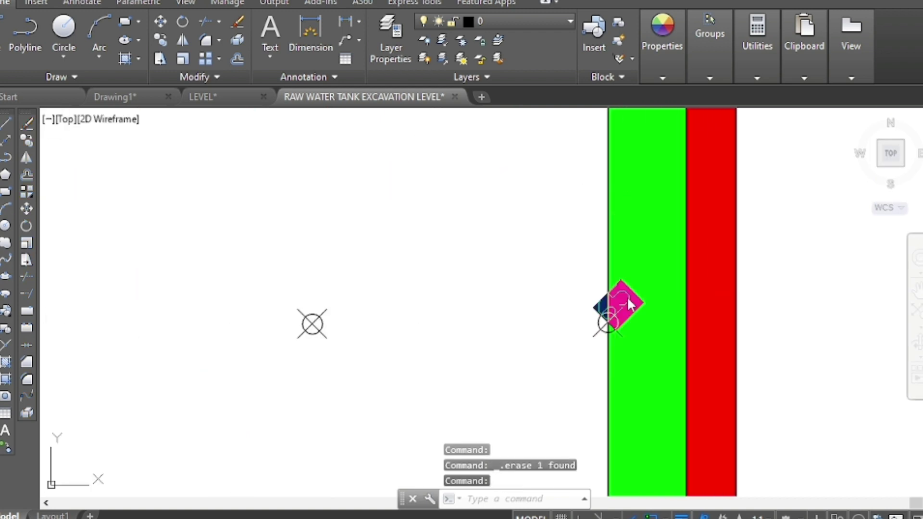
{"action": "scroll", "coordinate": [631, 304], "scroll_direction": "up", "scroll_amount": 2}
{"action": "type", "text": "13"}
{"action": "key", "text": "BackSpace"}
{"action": "type", "text": "65.13"}
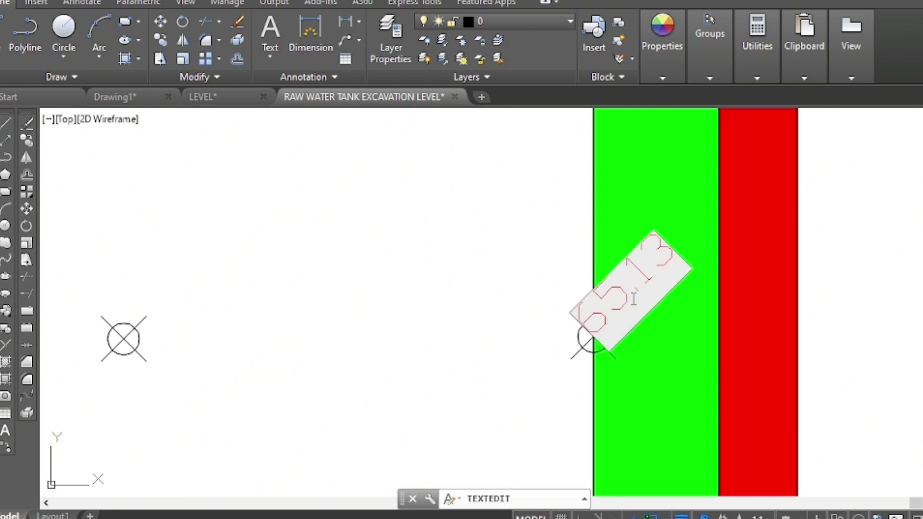
{"action": "key", "text": "Return"}
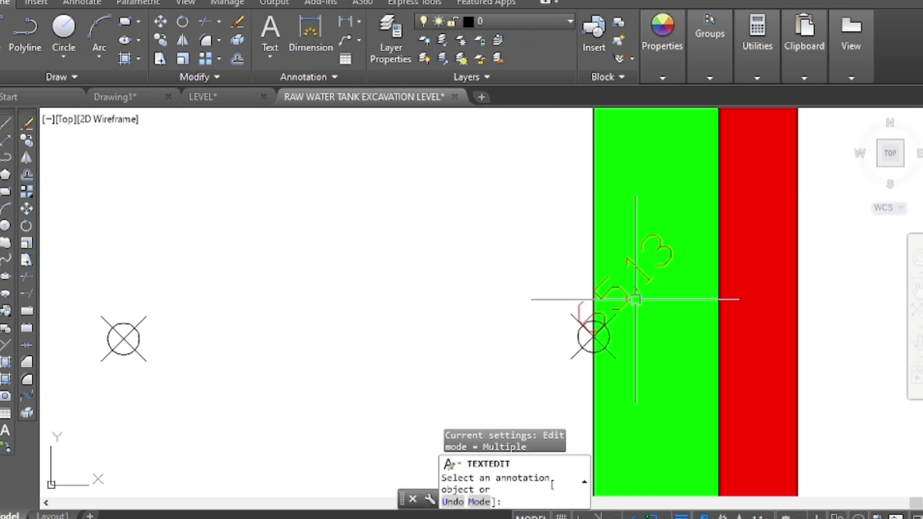
{"action": "key", "text": "Escape"}
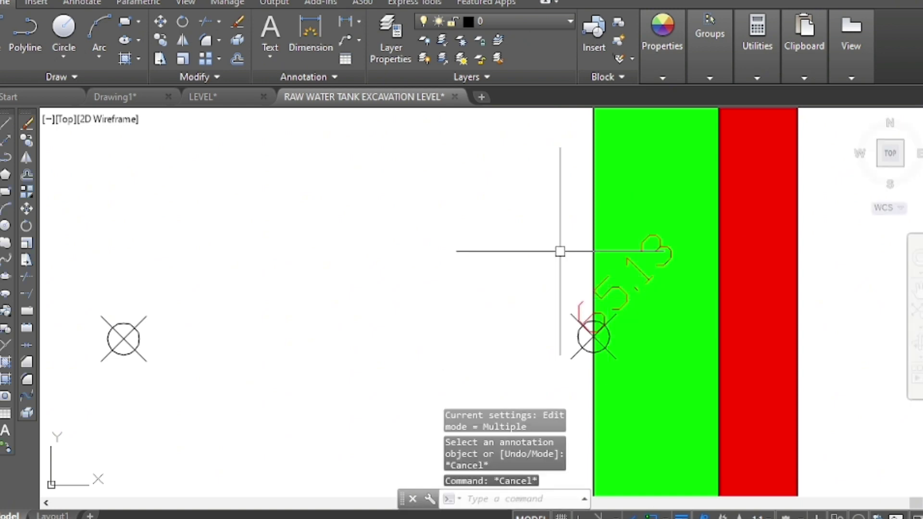
{"action": "type", "text": "eip"}
{"action": "key", "text": "Return"}
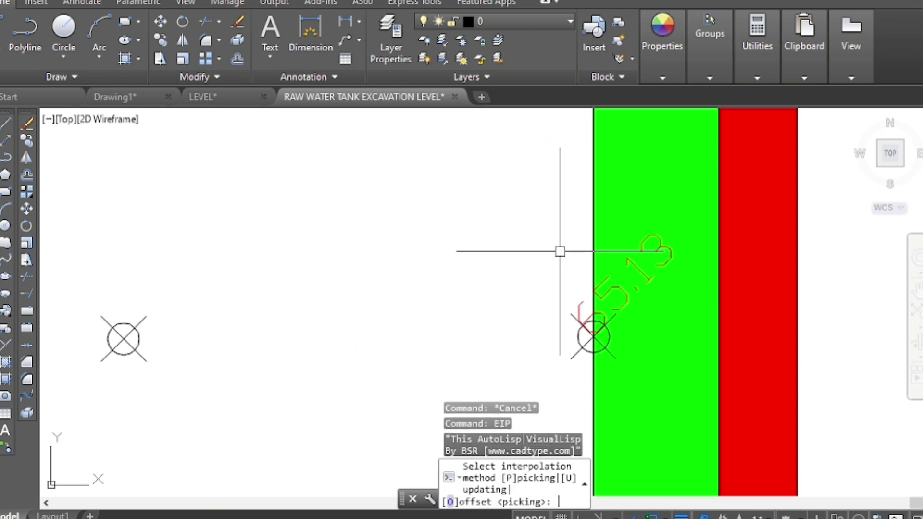
{"action": "type", "text": "o"}
Step: Use EIP's offset method with offset 3 to interpolate a label between 65.13 and 65.1009, then check it
{"action": "key", "text": "Return"}
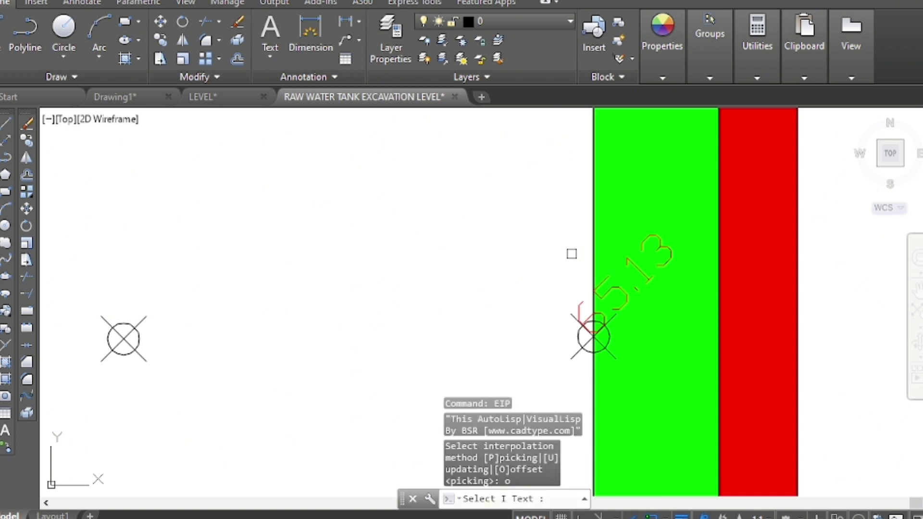
{"action": "left_click", "coordinate": [627, 262]}
{"action": "scroll", "coordinate": [716, 247], "scroll_direction": "down", "scroll_amount": 2}
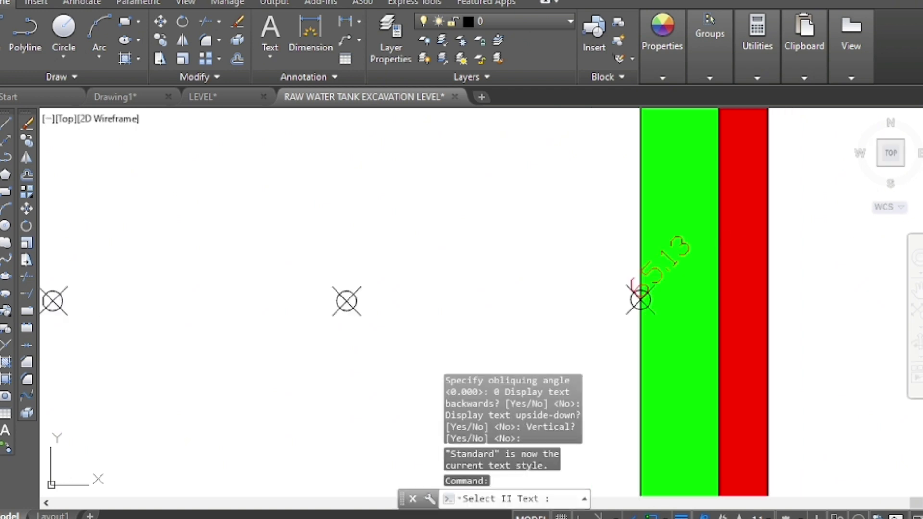
{"action": "scroll", "coordinate": [721, 251], "scroll_direction": "down", "scroll_amount": 6}
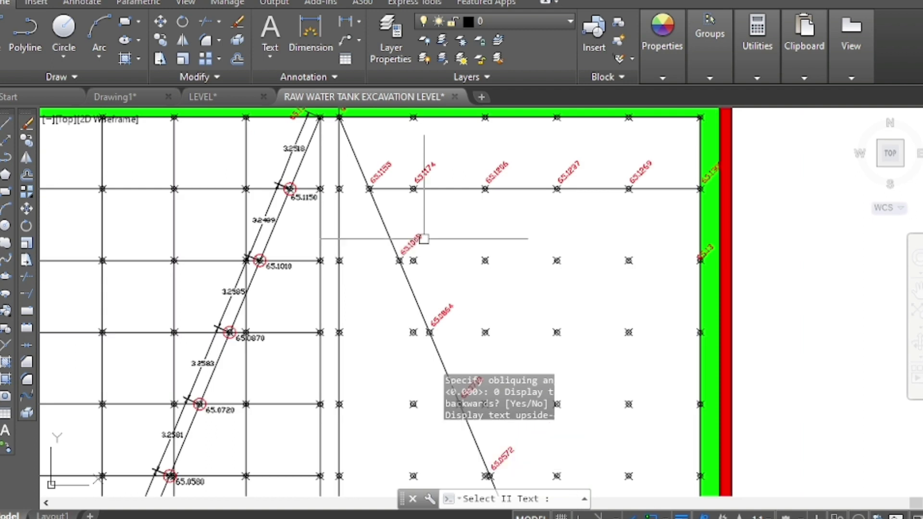
{"action": "left_click", "coordinate": [422, 242]}
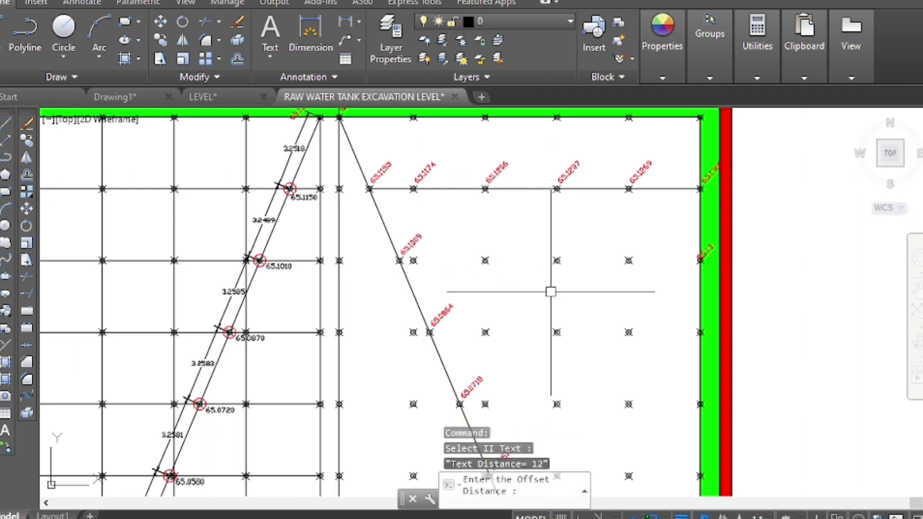
{"action": "type", "text": "3"}
{"action": "key", "text": "Return"}
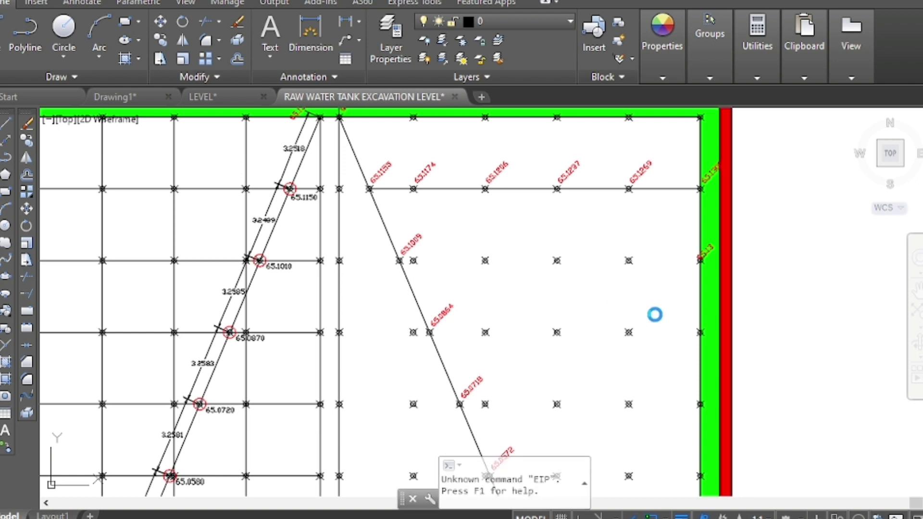
{"action": "scroll", "coordinate": [598, 245], "scroll_direction": "up", "scroll_amount": 4}
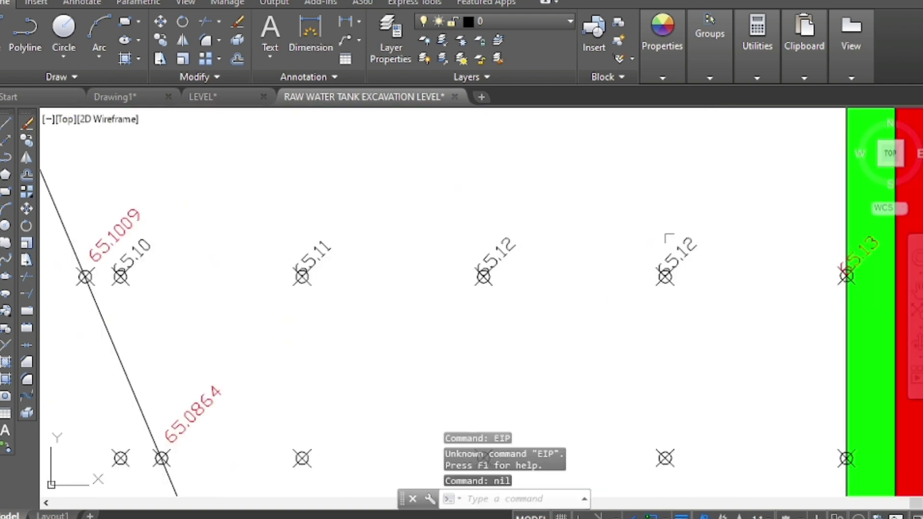
{"action": "scroll", "coordinate": [737, 239], "scroll_direction": "down", "scroll_amount": 2}
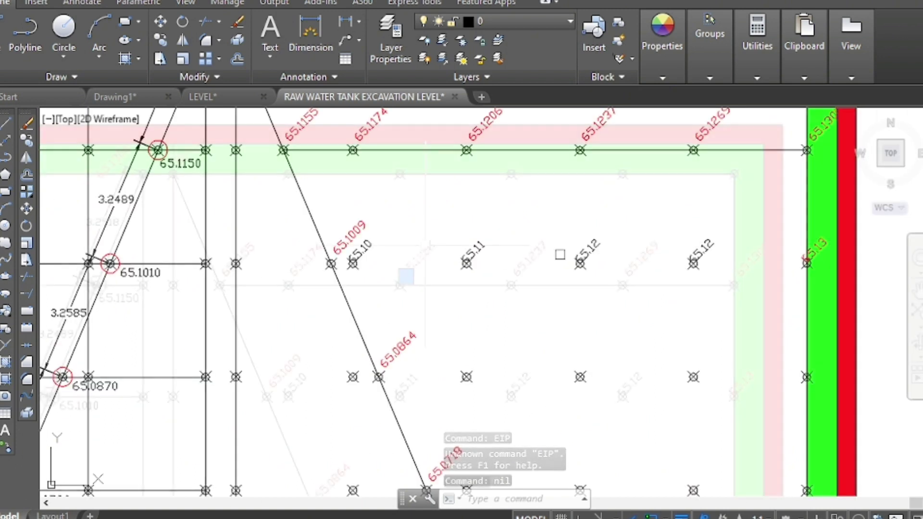
Step: Copy the 65.1206 label to two spots outside the tank's right side
{"action": "scroll", "coordinate": [300, 215], "scroll_direction": "down", "scroll_amount": 3}
{"action": "scroll", "coordinate": [351, 116], "scroll_direction": "up", "scroll_amount": 3}
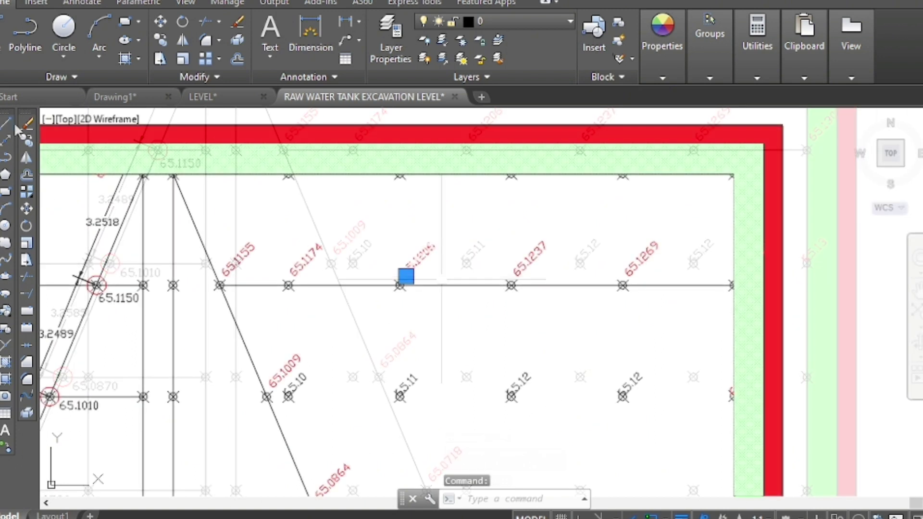
{"action": "left_click", "coordinate": [26, 141]}
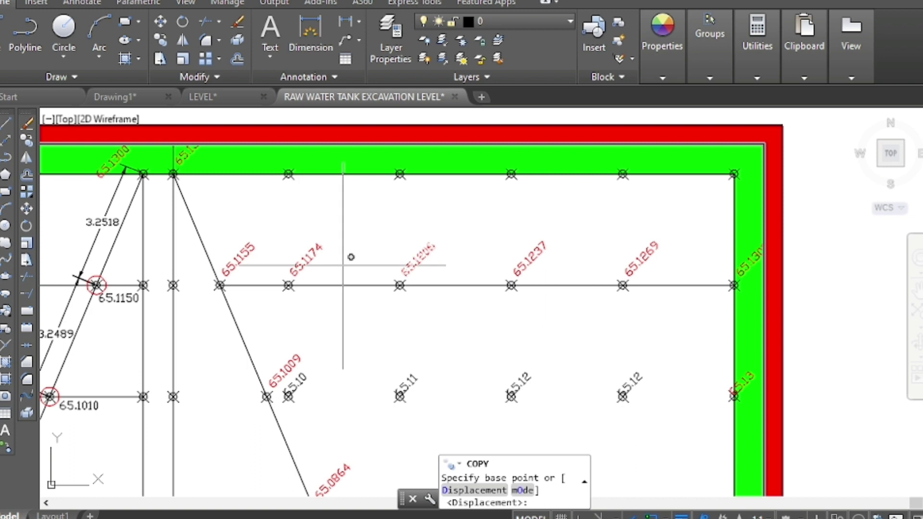
{"action": "left_click", "coordinate": [402, 275]}
{"action": "scroll", "coordinate": [402, 275], "scroll_direction": "down", "scroll_amount": 2}
{"action": "scroll", "coordinate": [282, 274], "scroll_direction": "down", "scroll_amount": 1}
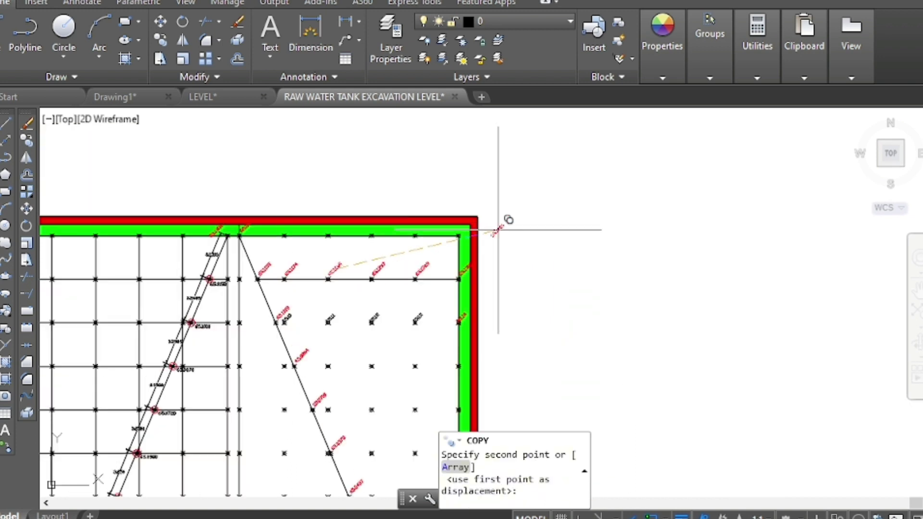
{"action": "left_click", "coordinate": [558, 173]}
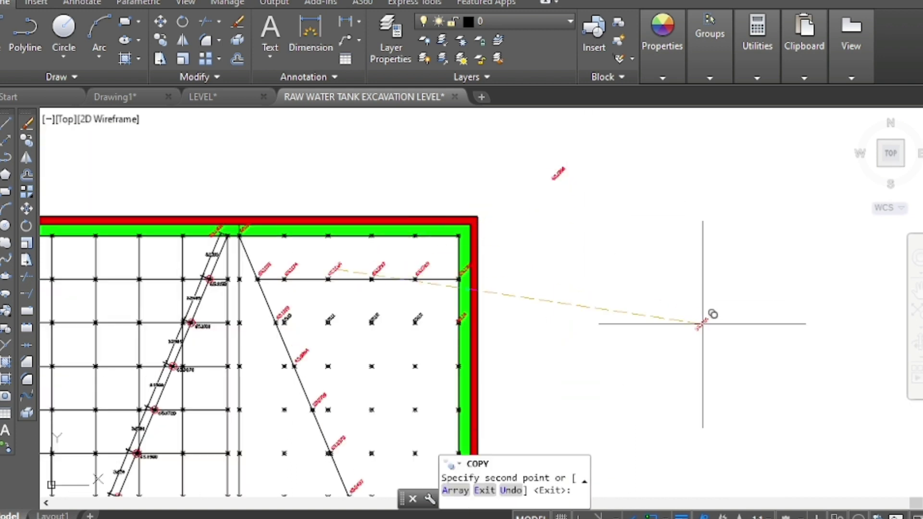
{"action": "left_click", "coordinate": [703, 323]}
{"action": "key", "text": "Escape"}
{"action": "key", "text": "Escape"}
{"action": "key", "text": "Escape"}
Step: Change one copied label's text to 67.50
{"action": "scroll", "coordinate": [559, 158], "scroll_direction": "up", "scroll_amount": 2}
{"action": "scroll", "coordinate": [559, 159], "scroll_direction": "up", "scroll_amount": 4}
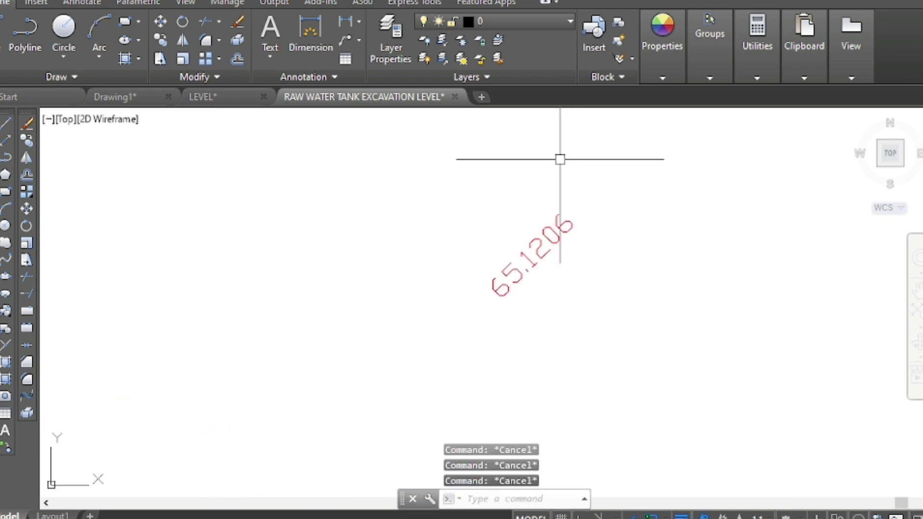
{"action": "scroll", "coordinate": [560, 214], "scroll_direction": "down", "scroll_amount": 5}
{"action": "scroll", "coordinate": [648, 336], "scroll_direction": "up", "scroll_amount": 3}
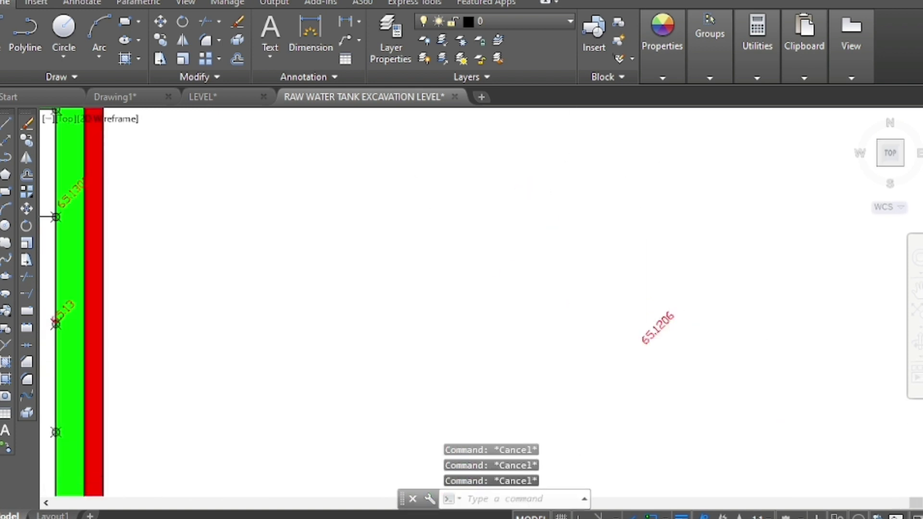
{"action": "scroll", "coordinate": [666, 313], "scroll_direction": "up", "scroll_amount": 2}
{"action": "left_click", "coordinate": [649, 321]}
{"action": "double_click", "coordinate": [670, 307]}
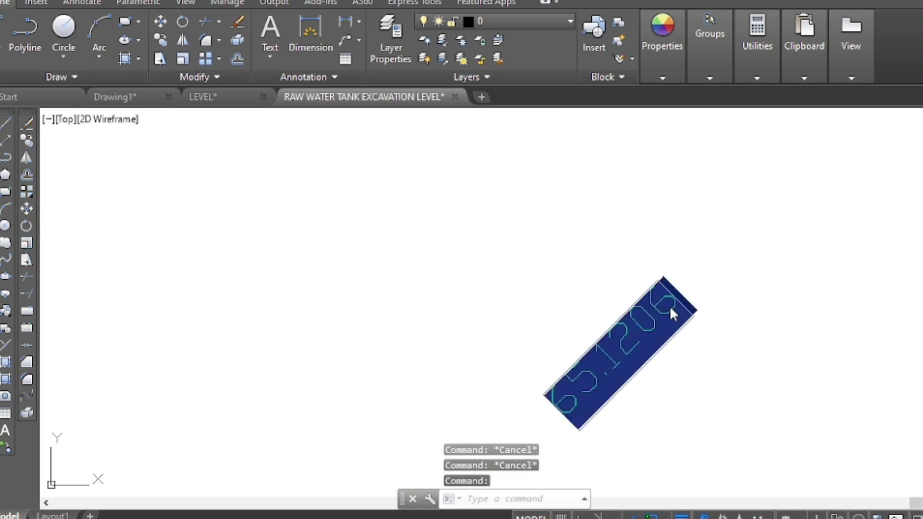
{"action": "type", "text": "67"}
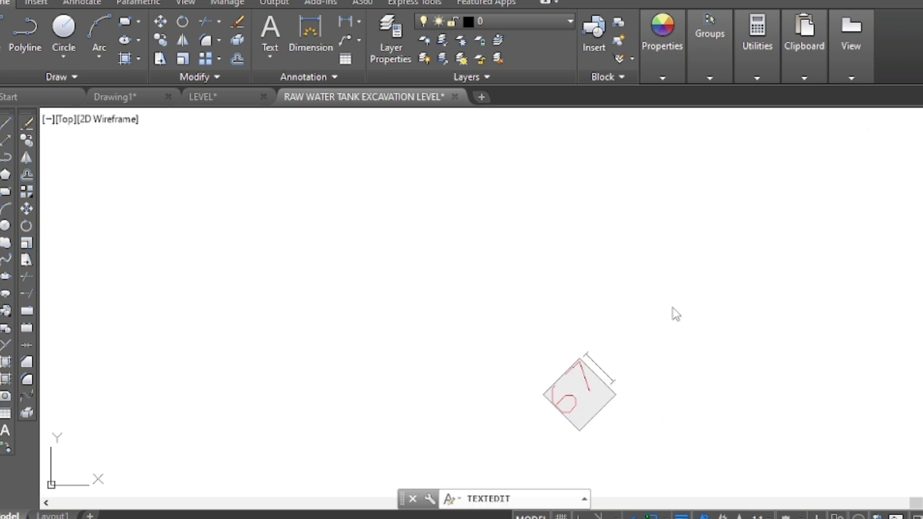
{"action": "type", "text": ".50"}
{"action": "key", "text": "Return"}
{"action": "scroll", "coordinate": [644, 331], "scroll_direction": "down", "scroll_amount": 3}
{"action": "scroll", "coordinate": [653, 333], "scroll_direction": "down", "scroll_amount": 3}
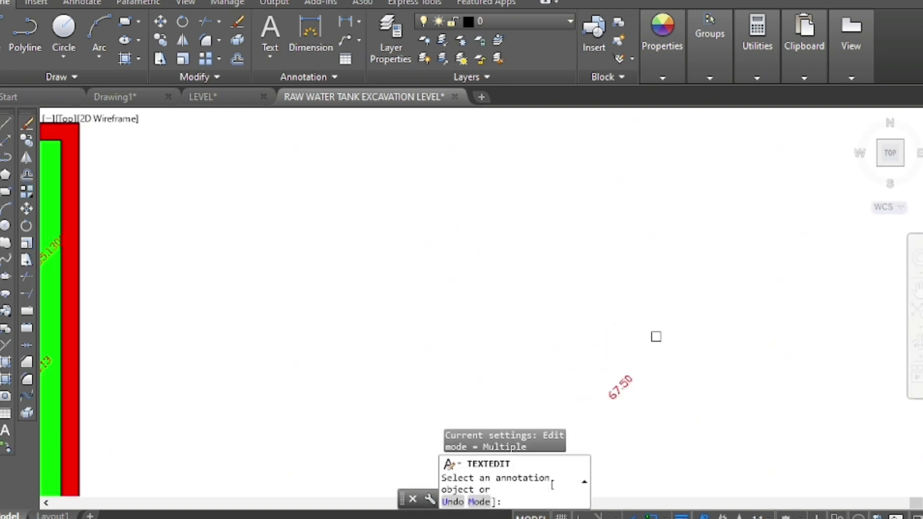
{"action": "key", "text": "Escape"}
{"action": "key", "text": "Escape"}
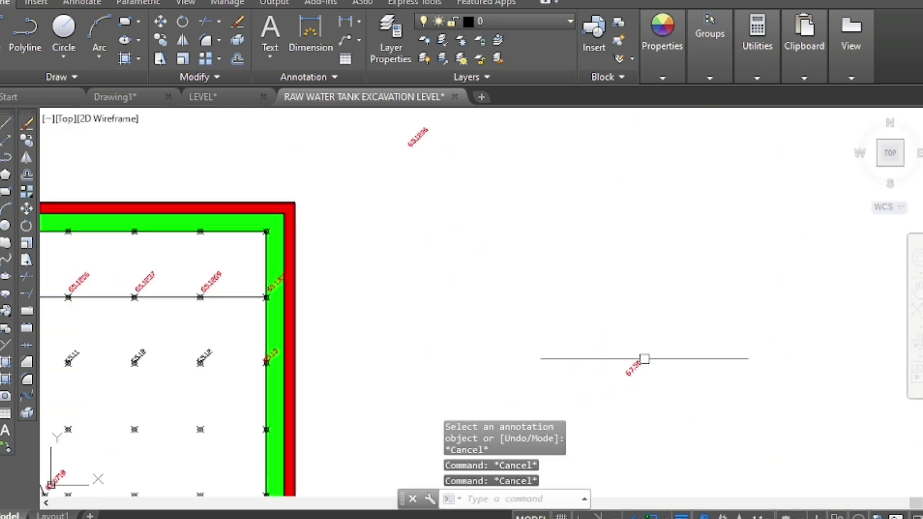
Step: Select the 67.50 and upper 65.1206 labels, then clear the selection
{"action": "left_click", "coordinate": [642, 368]}
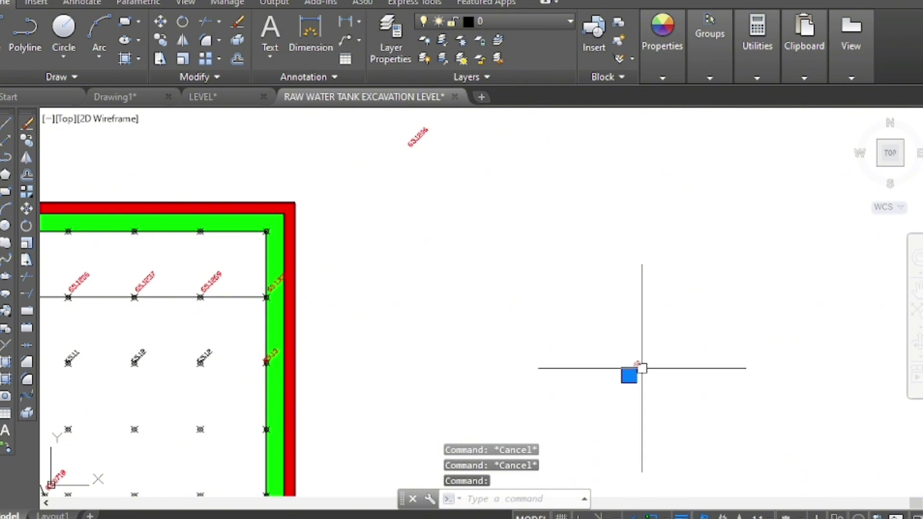
{"action": "left_click", "coordinate": [422, 133]}
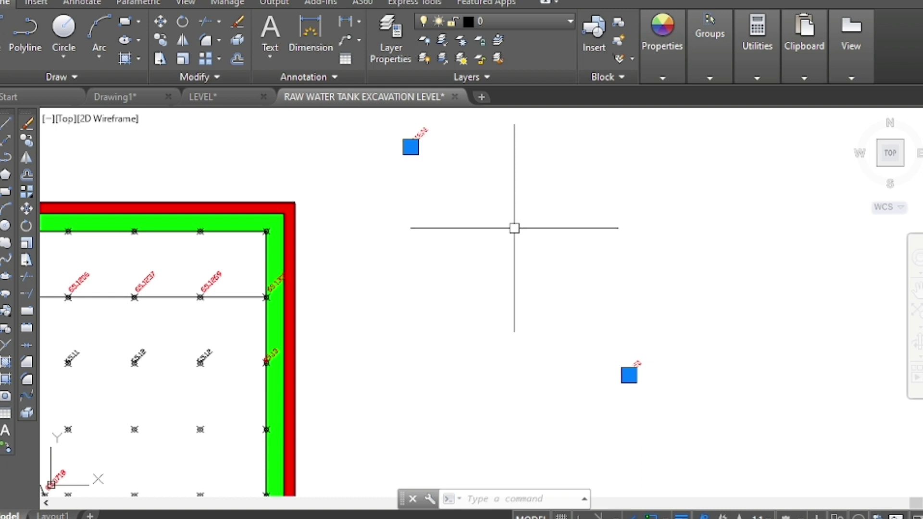
{"action": "key", "text": "Escape"}
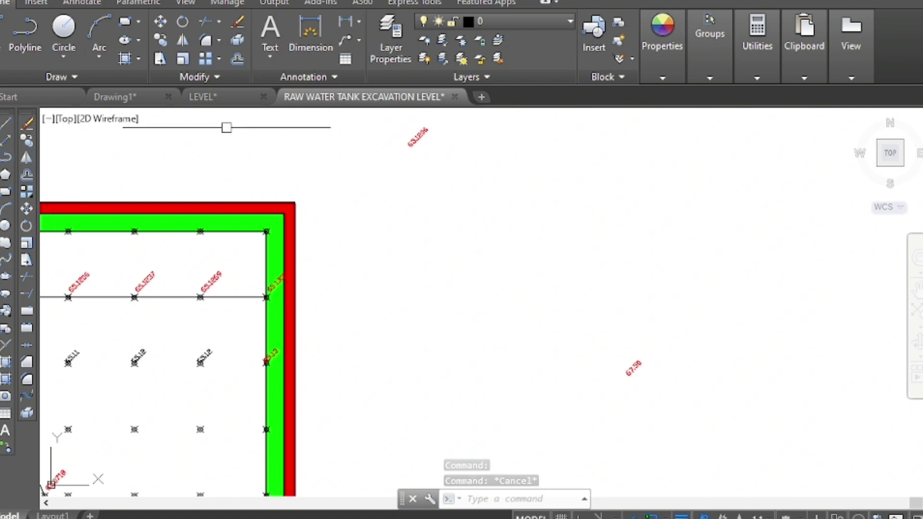
Step: Run EIP with the default method and an offset distance of 20, which returns nil
{"action": "type", "text": "eip"}
{"action": "key", "text": "Return"}
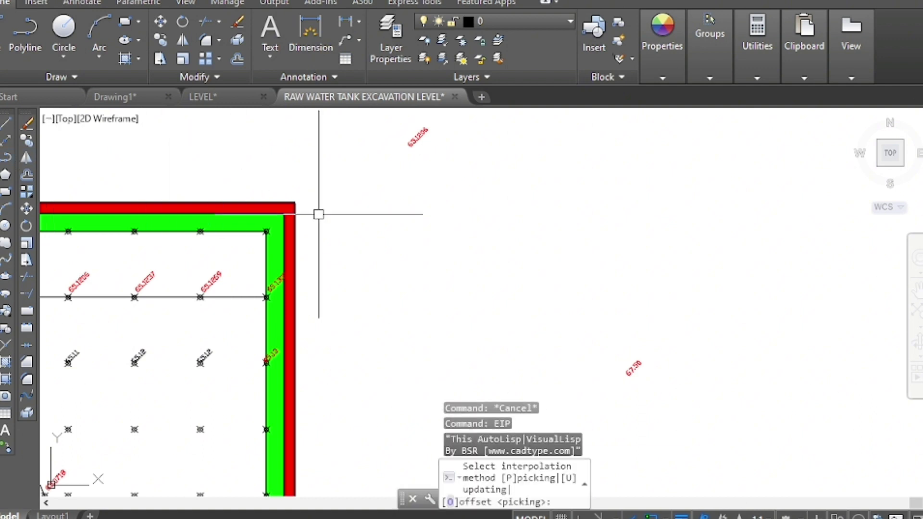
{"action": "key", "text": "Return"}
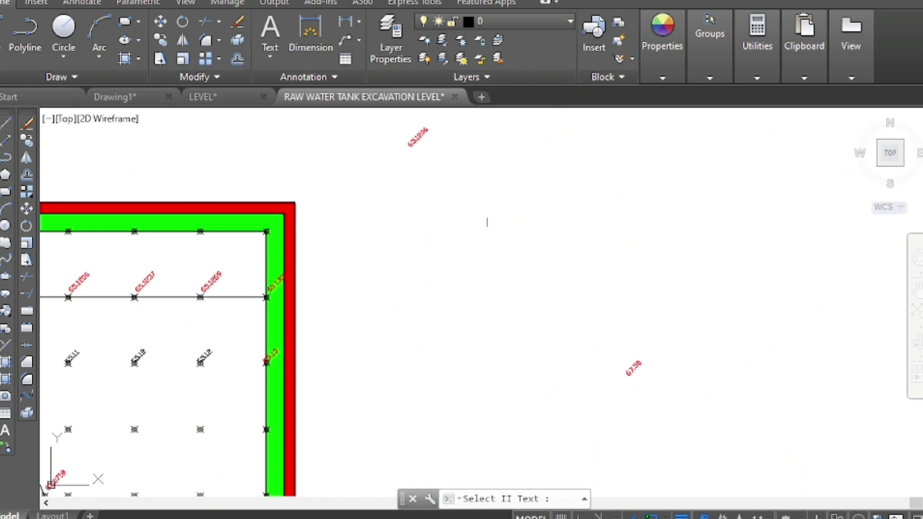
{"action": "key", "text": "Return"}
{"action": "type", "text": "20"}
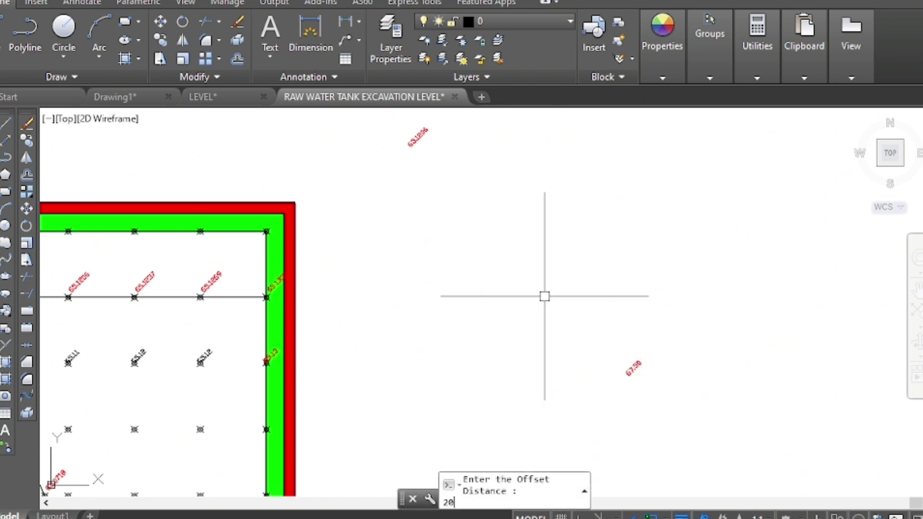
{"action": "key", "text": "Return"}
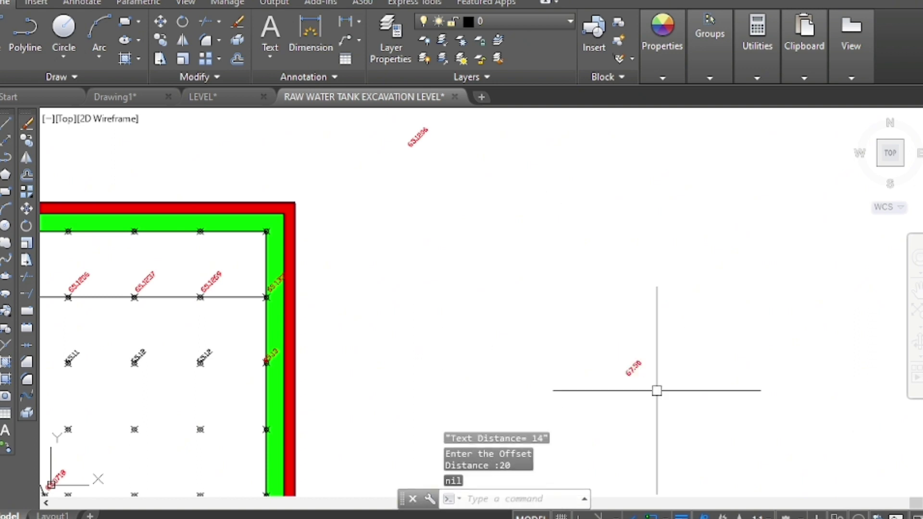
Step: Rerun EIP between the 65.1206 and 67.50 labels
{"action": "type", "text": "e"}
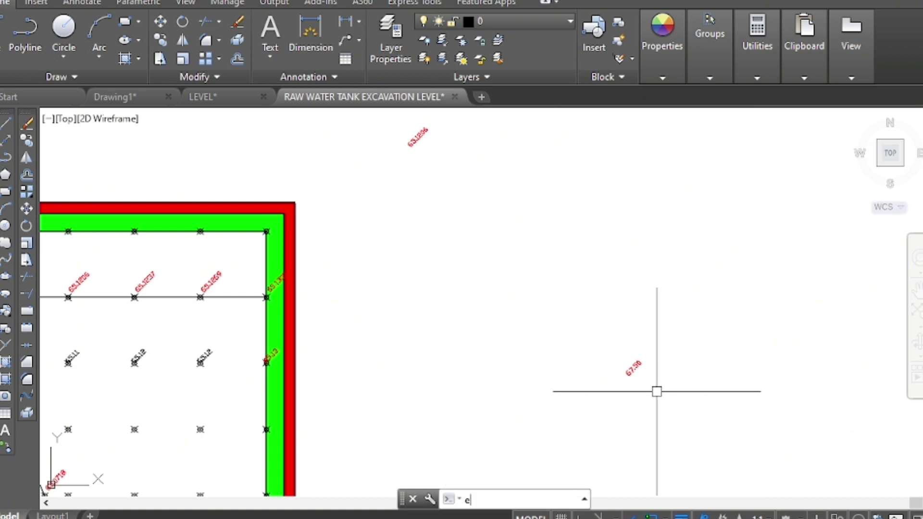
{"action": "type", "text": "ip"}
{"action": "key", "text": "Return"}
{"action": "key", "text": "Return"}
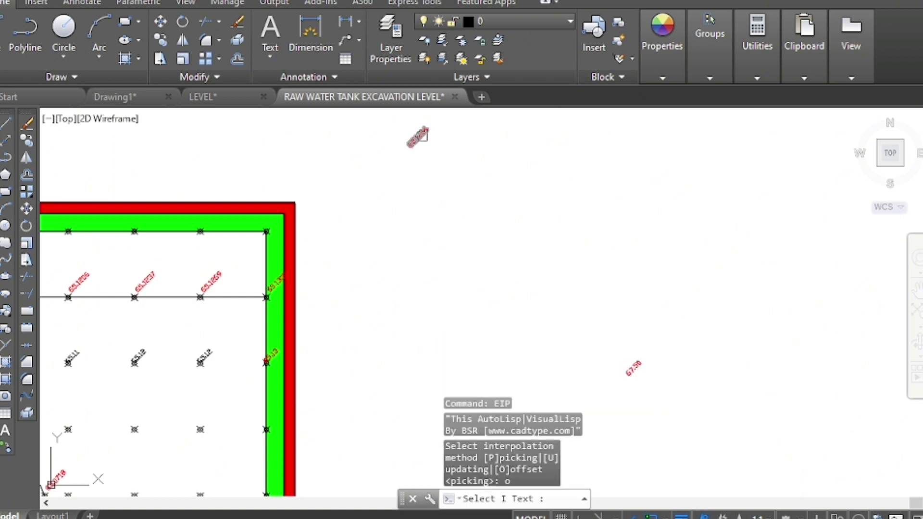
{"action": "left_click", "coordinate": [423, 135]}
{"action": "left_click", "coordinate": [638, 362]}
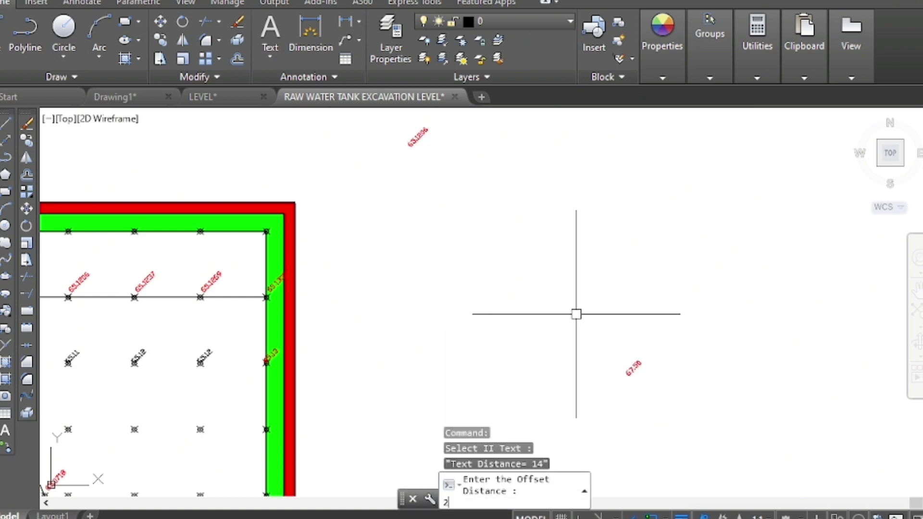
{"action": "key", "text": "Return"}
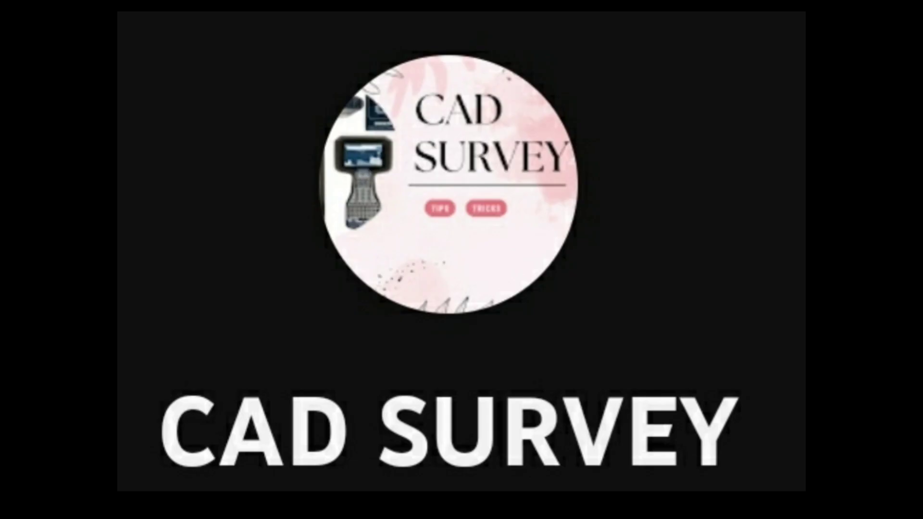